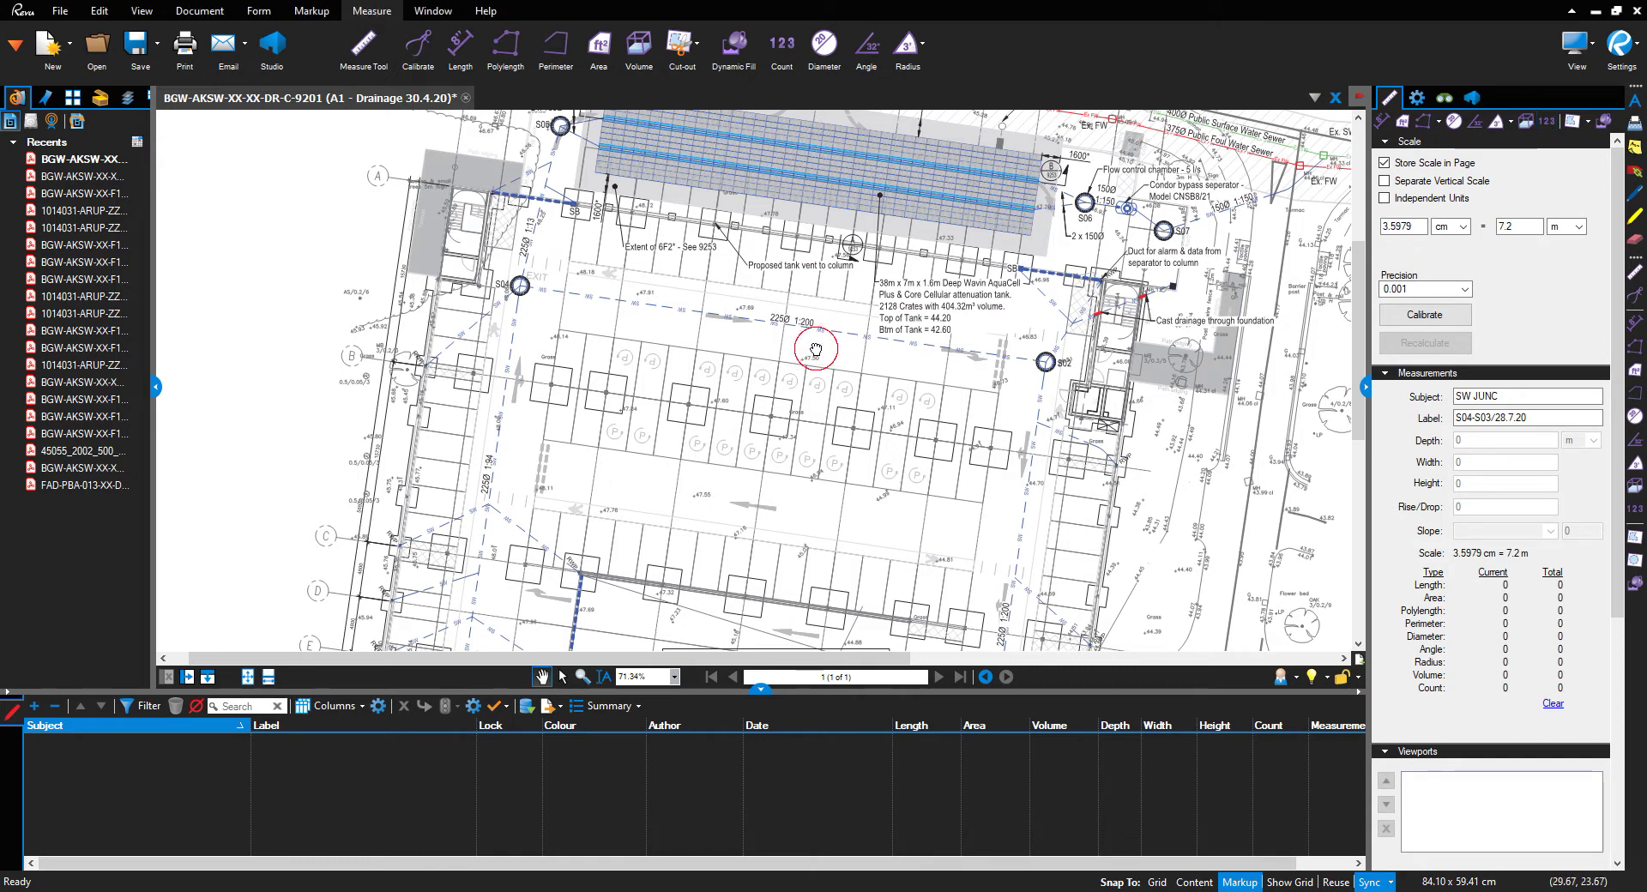
Zoom the drainage drawing from 71% to about 103% around the S04 manhole
{"action": "scroll", "coordinate": [601, 346], "scroll_direction": "left", "scroll_amount": 3}
{"action": "scroll", "coordinate": [602, 347], "scroll_direction": "up", "scroll_amount": 4}
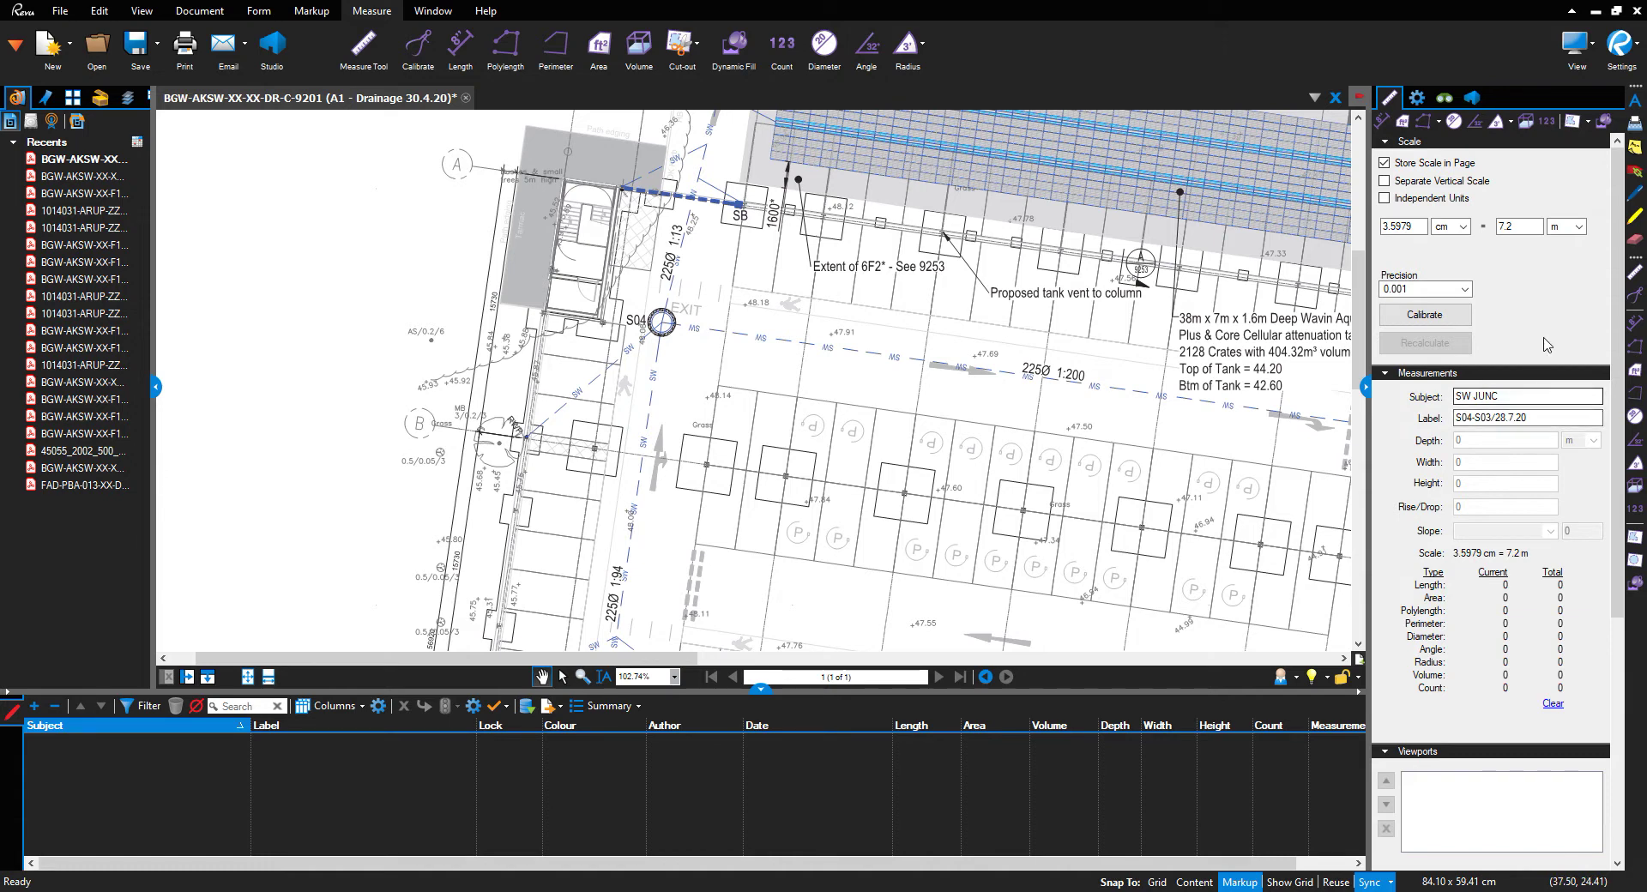
Start a Count with subject SW MH, label S04/28.7.20 and depth 1.50 m
{"action": "left_click", "coordinate": [1549, 125]}
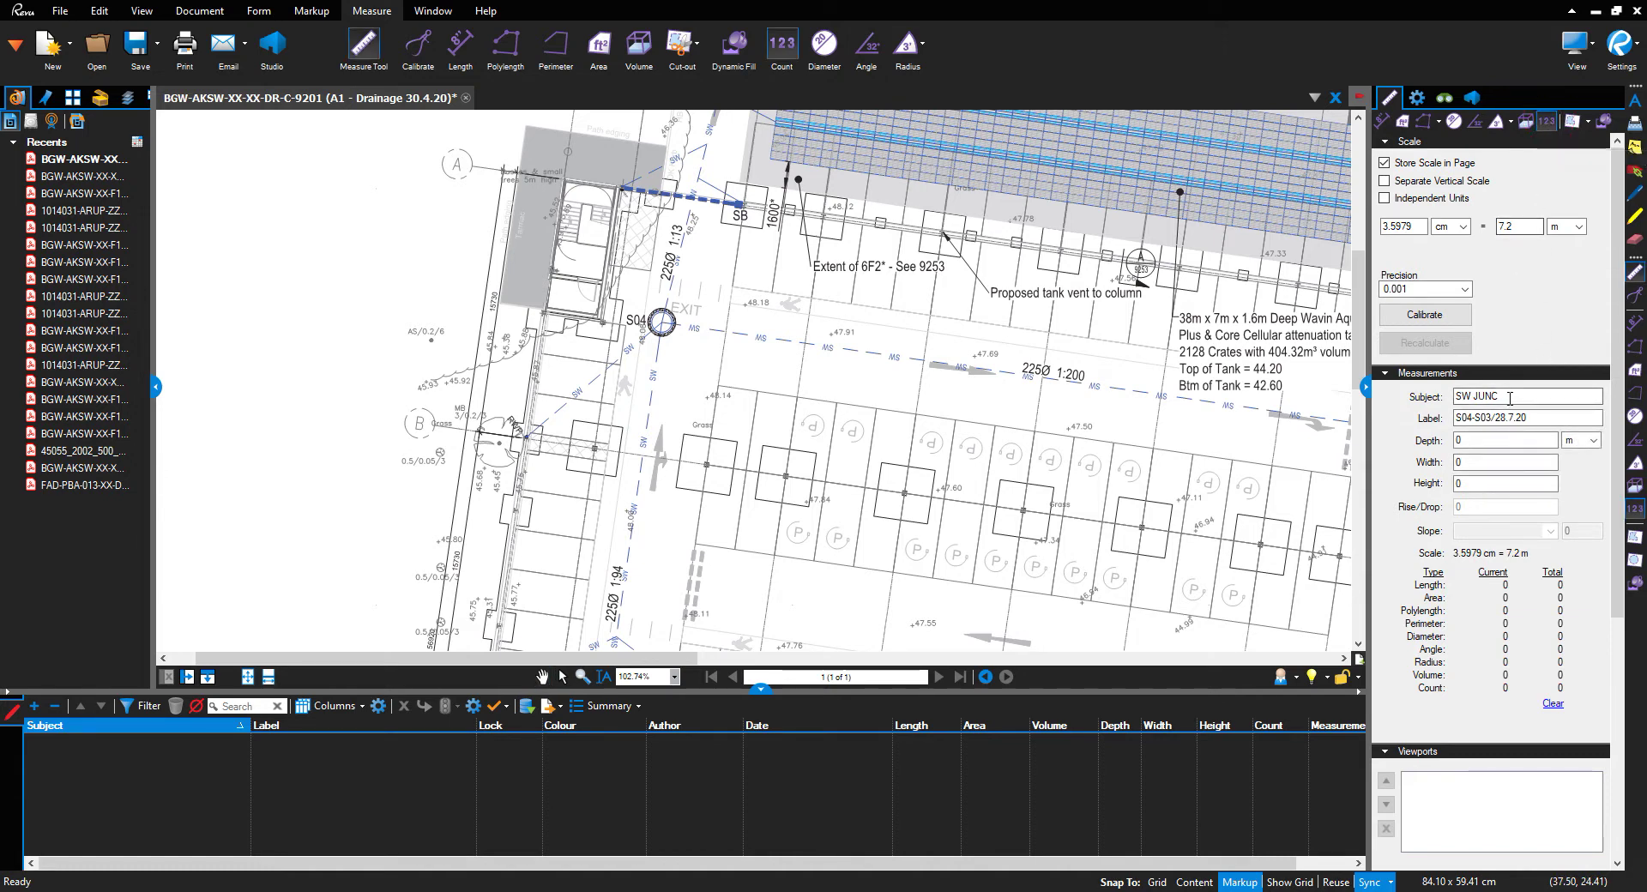
{"action": "left_click_drag", "start_coordinate": [1509, 396], "coordinate": [1453, 399]}
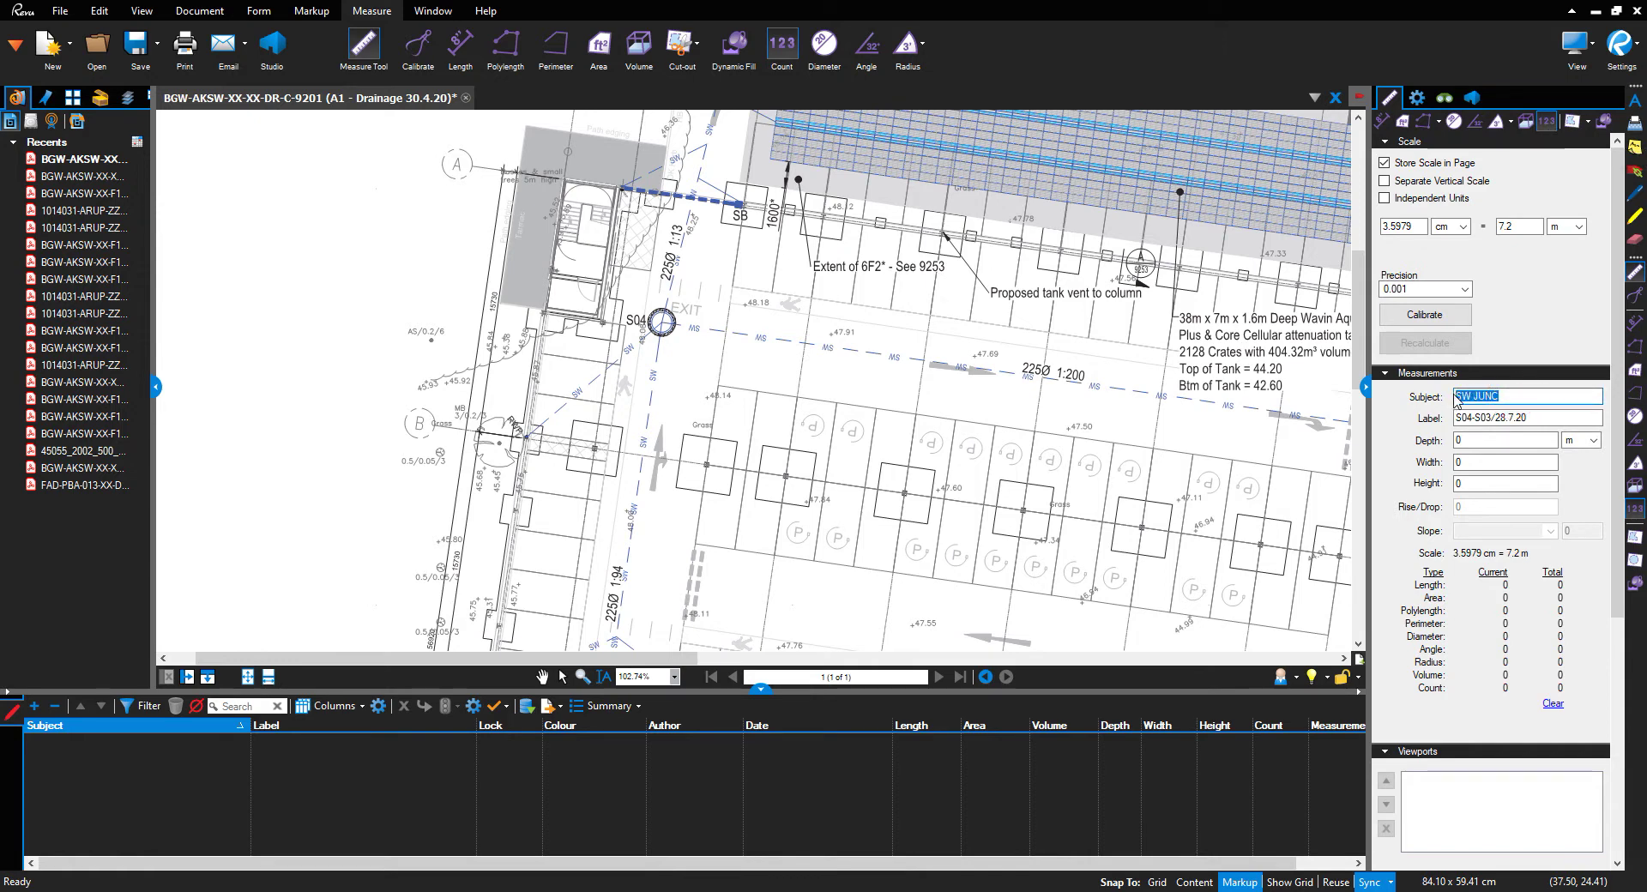
{"action": "type", "text": "SW "}
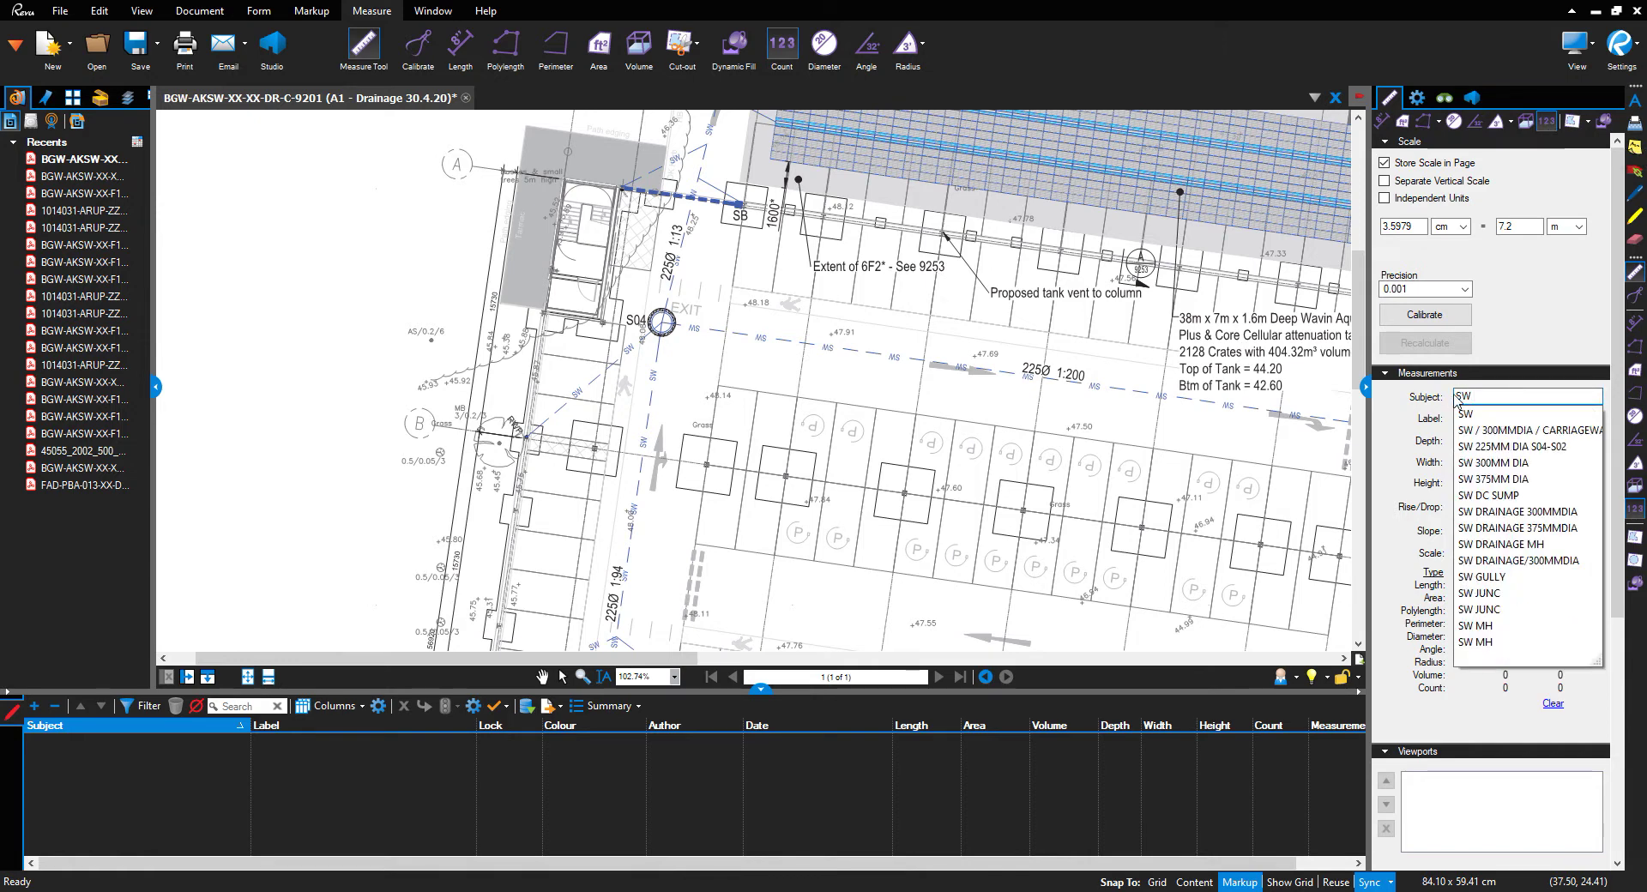
{"action": "type", "text": "MH"}
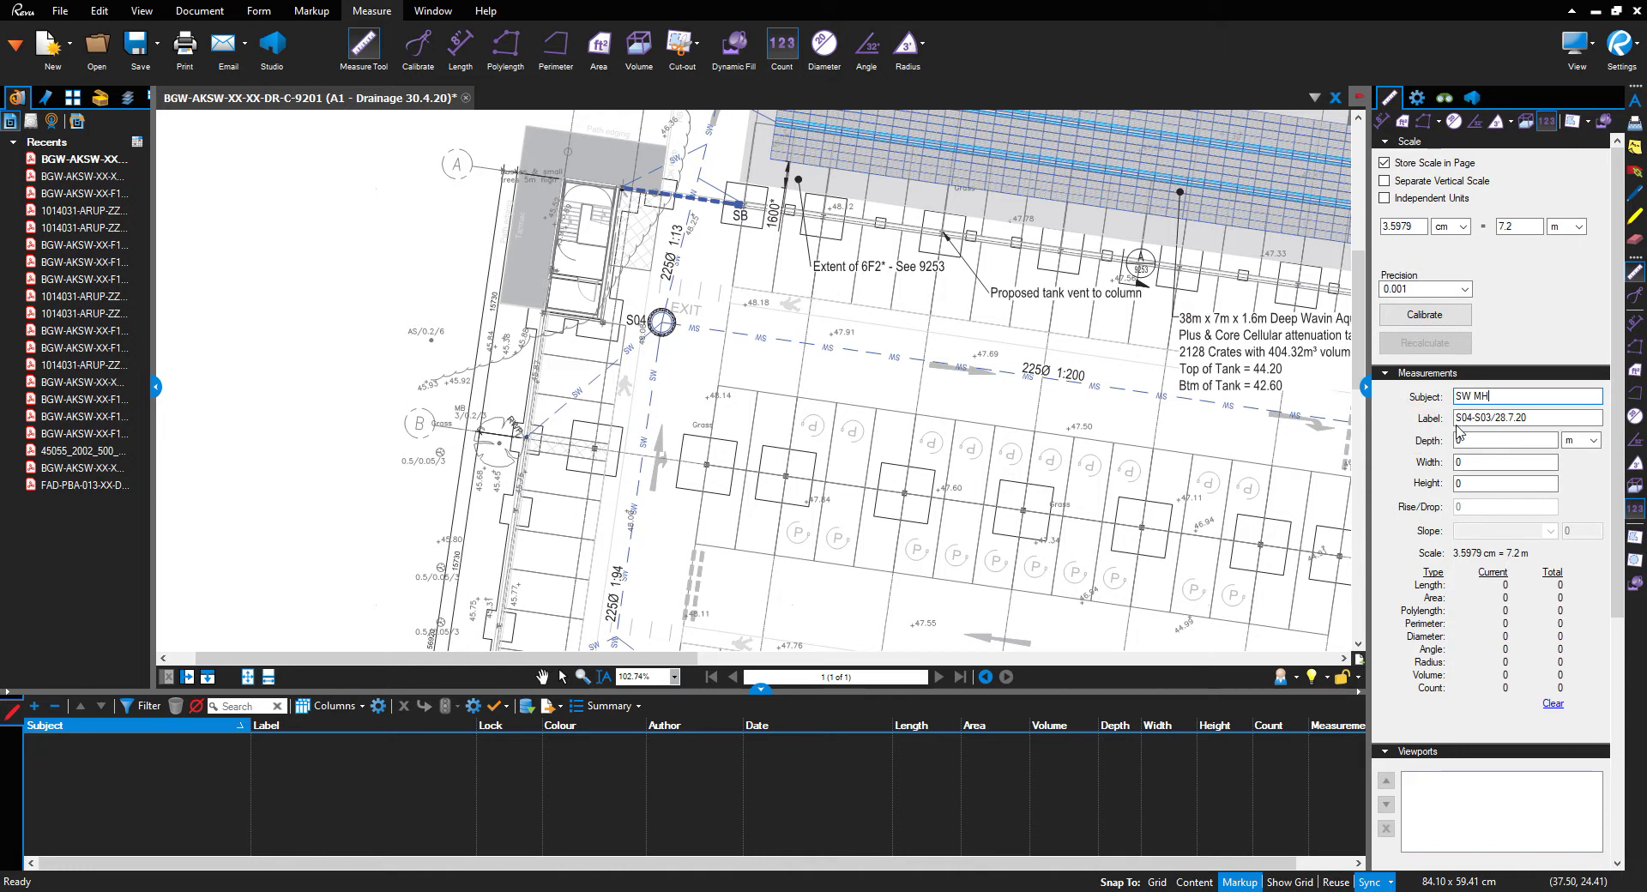
{"action": "left_click_drag", "start_coordinate": [1538, 418], "coordinate": [1449, 422]}
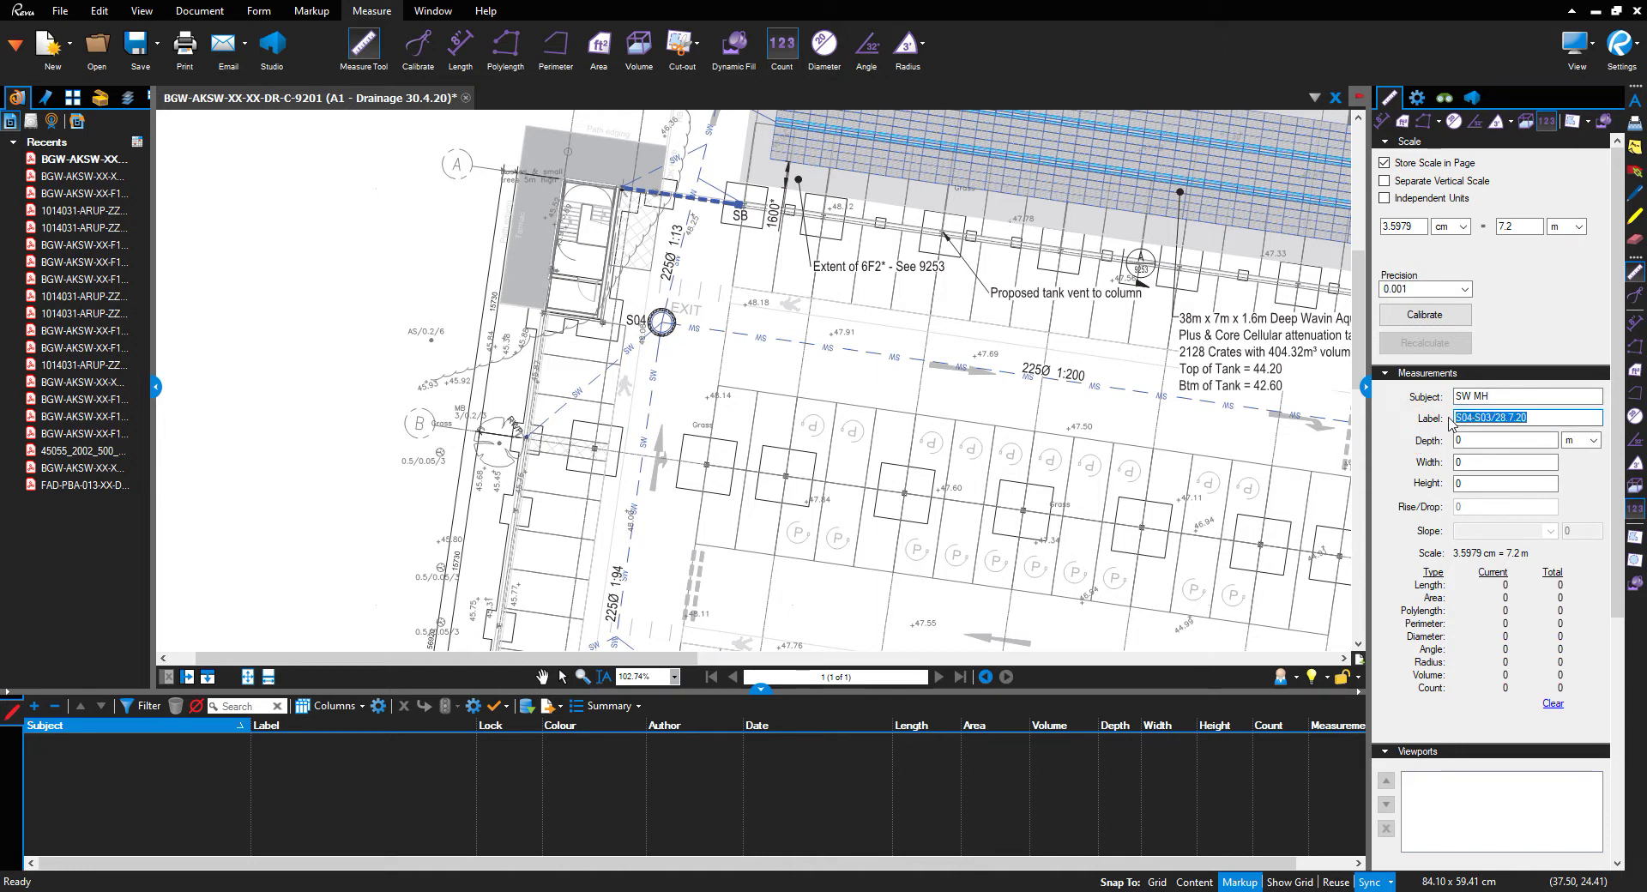
{"action": "type", "text": "S04"}
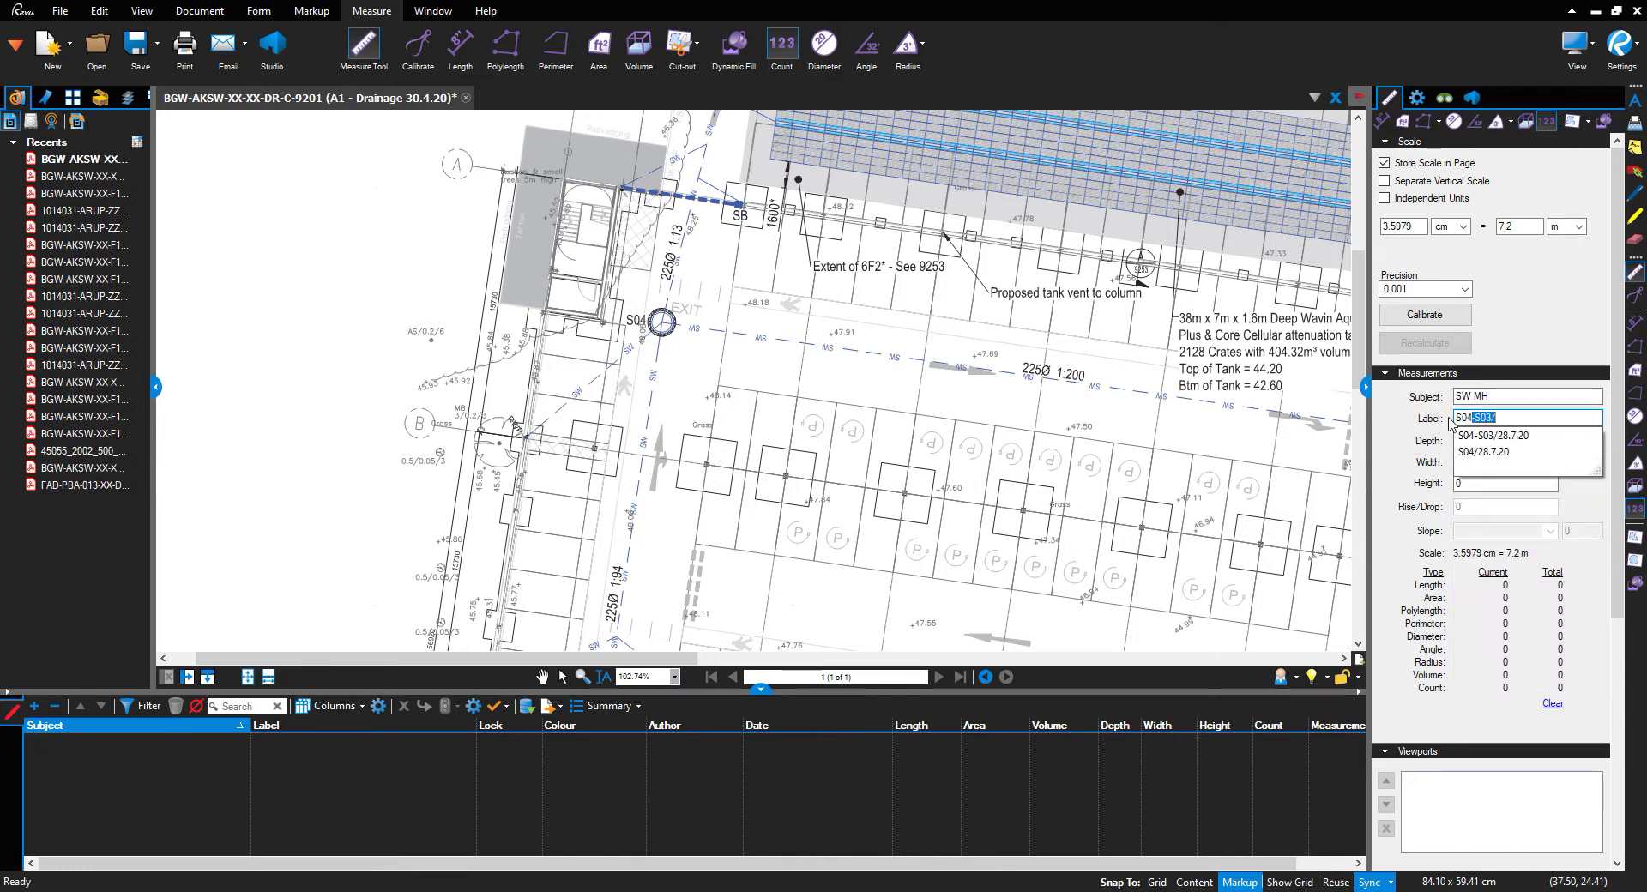
{"action": "type", "text": "/"}
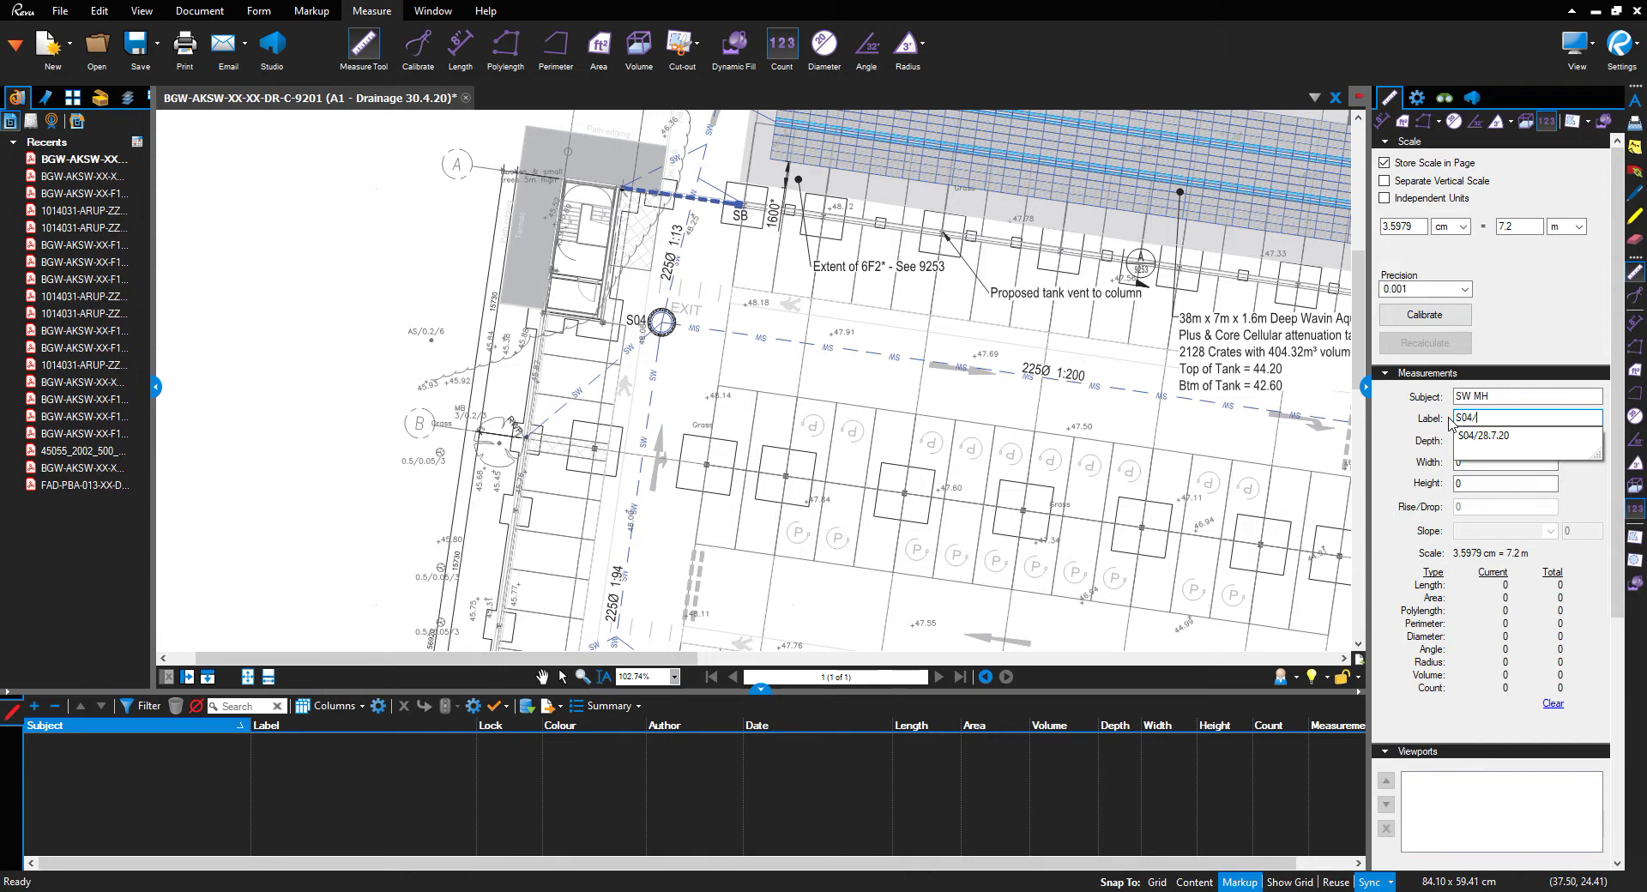
{"action": "type", "text": "28.7.20"}
{"action": "left_click", "coordinate": [1482, 439]}
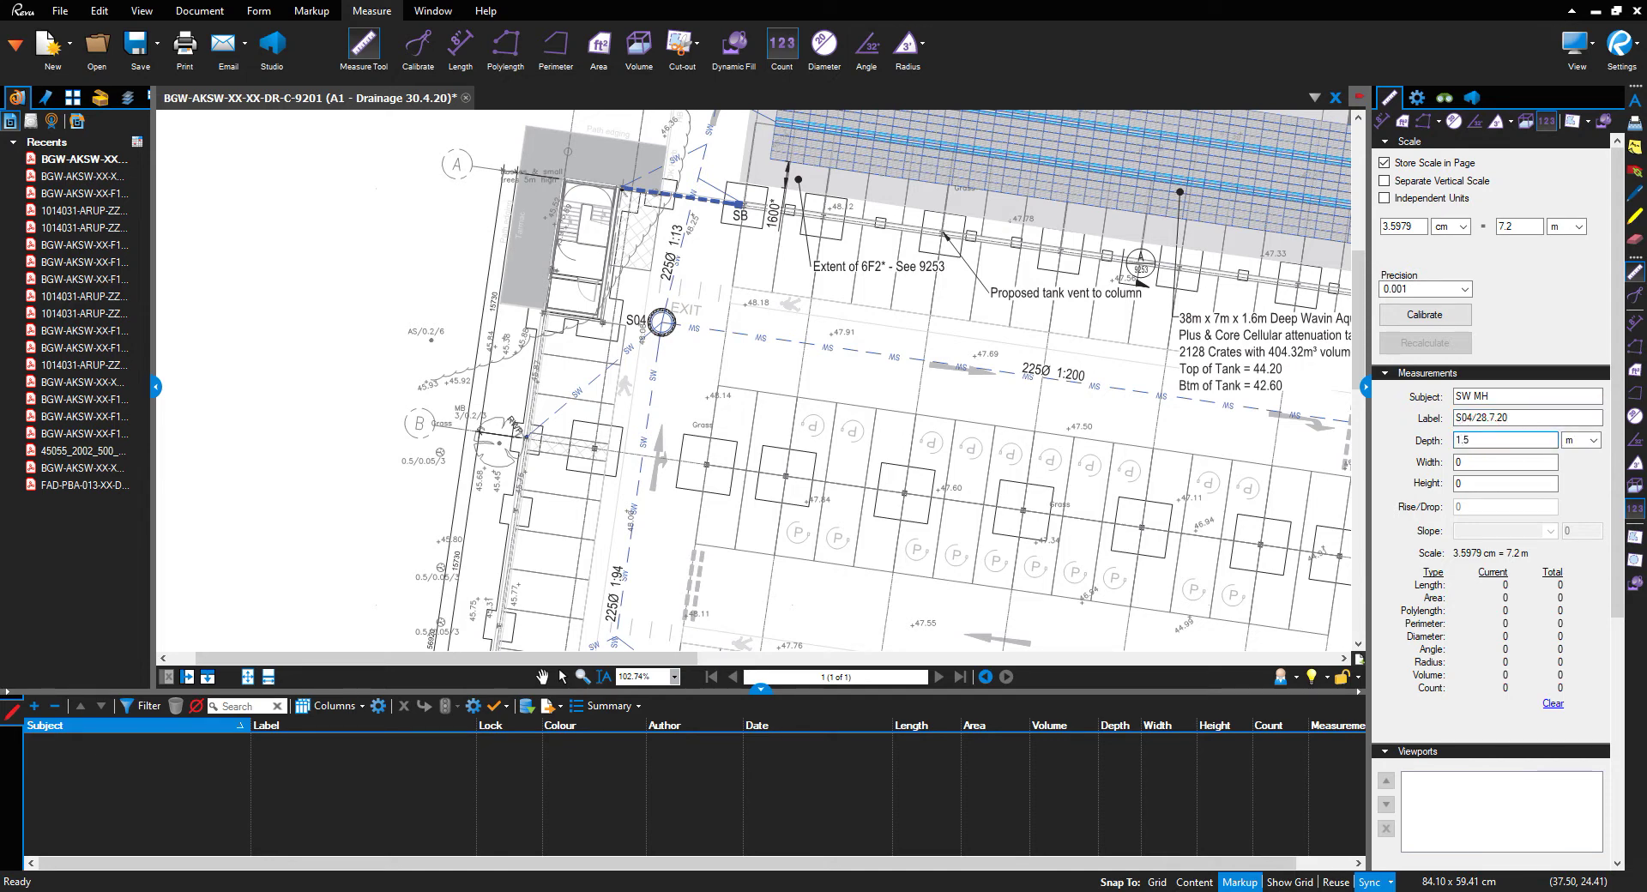
Give the count marker a blue tick-mark symbol with its caption shown
{"action": "left_click", "coordinate": [1417, 99]}
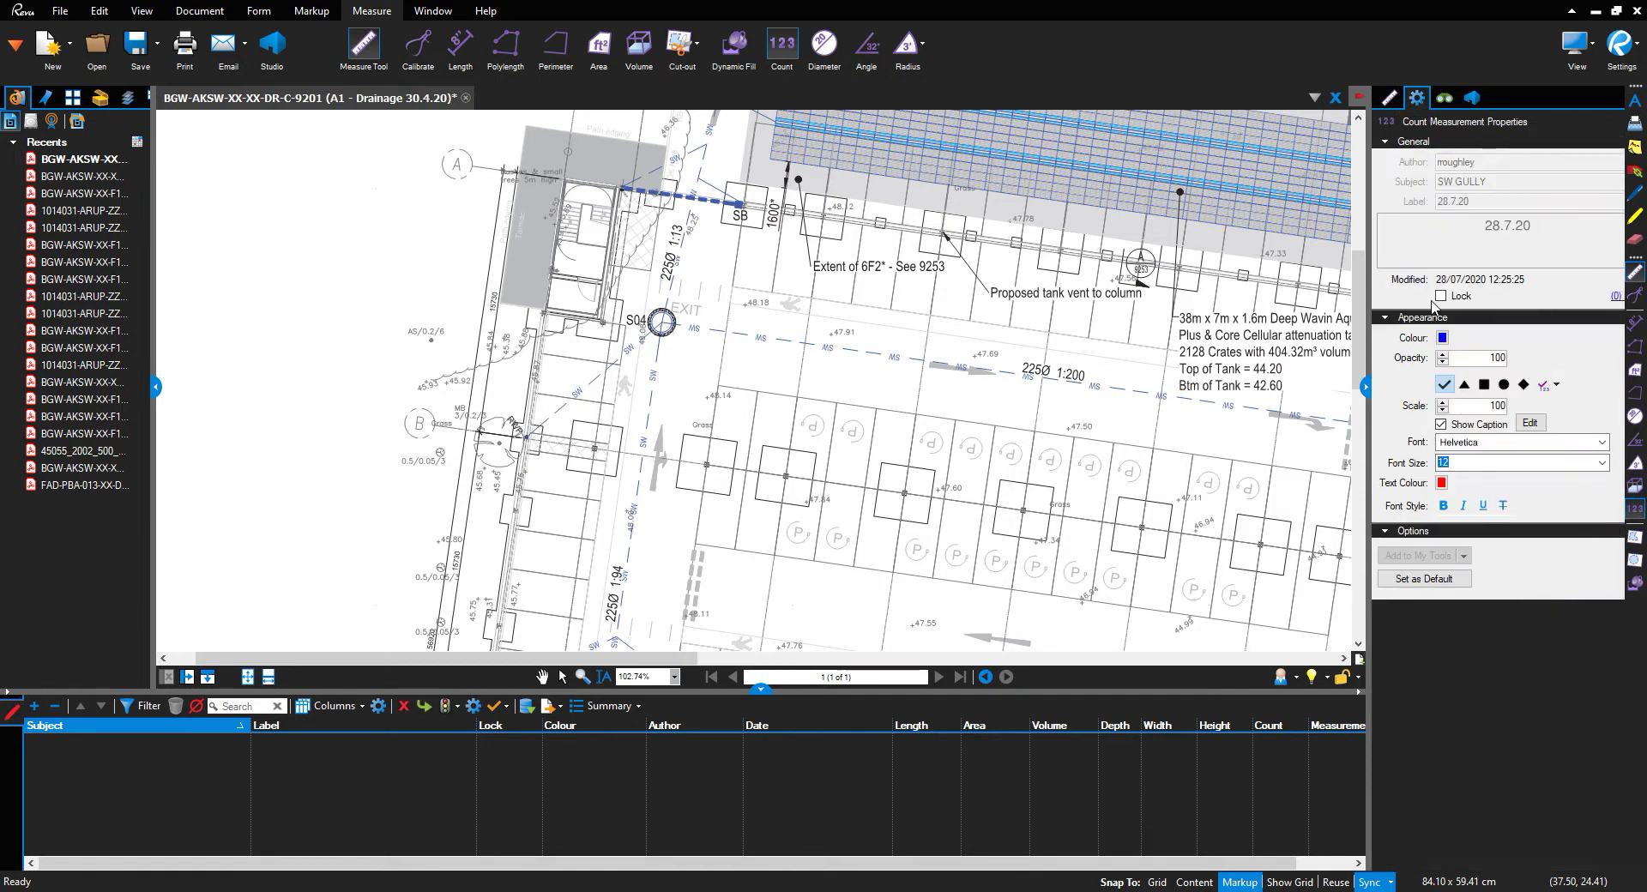
{"action": "left_click", "coordinate": [1443, 339]}
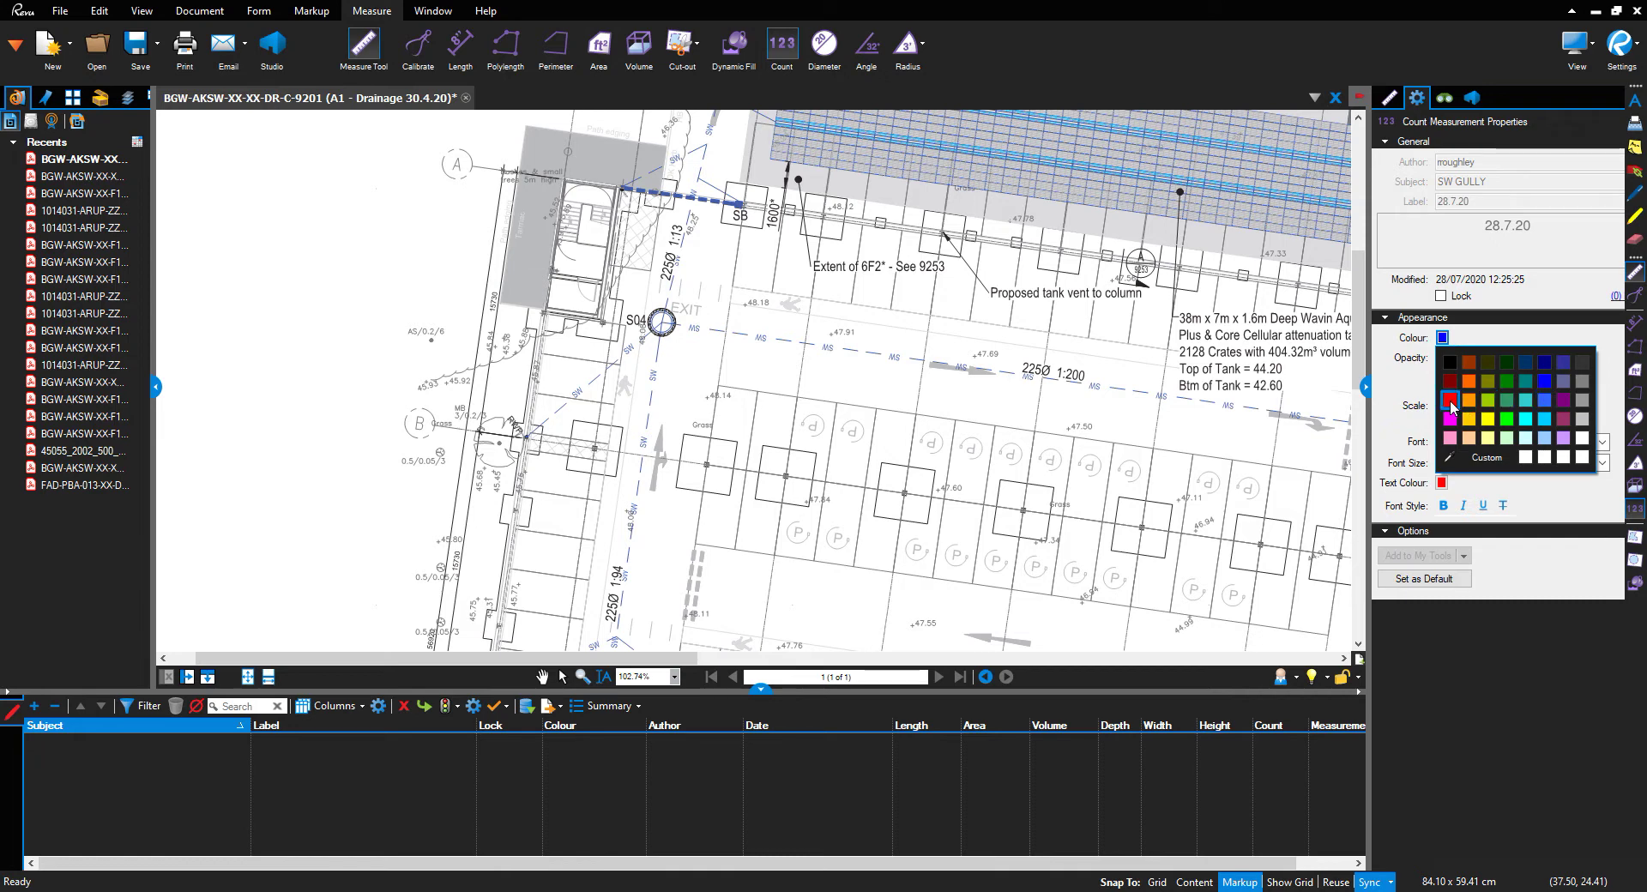
{"action": "left_click", "coordinate": [1417, 393]}
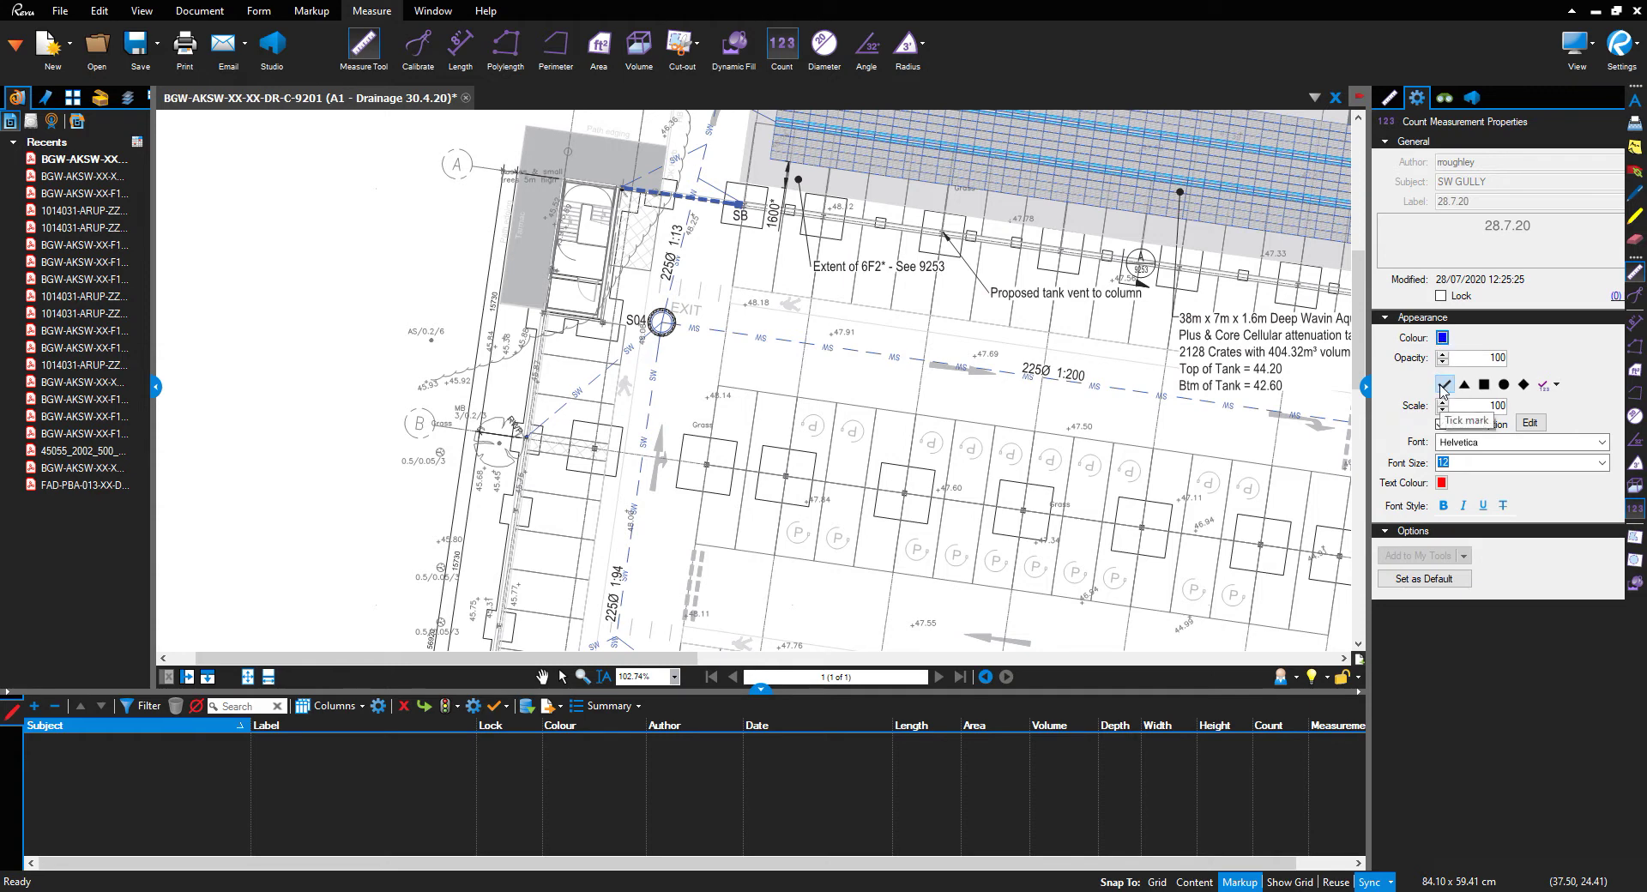
{"action": "left_click", "coordinate": [1443, 424]}
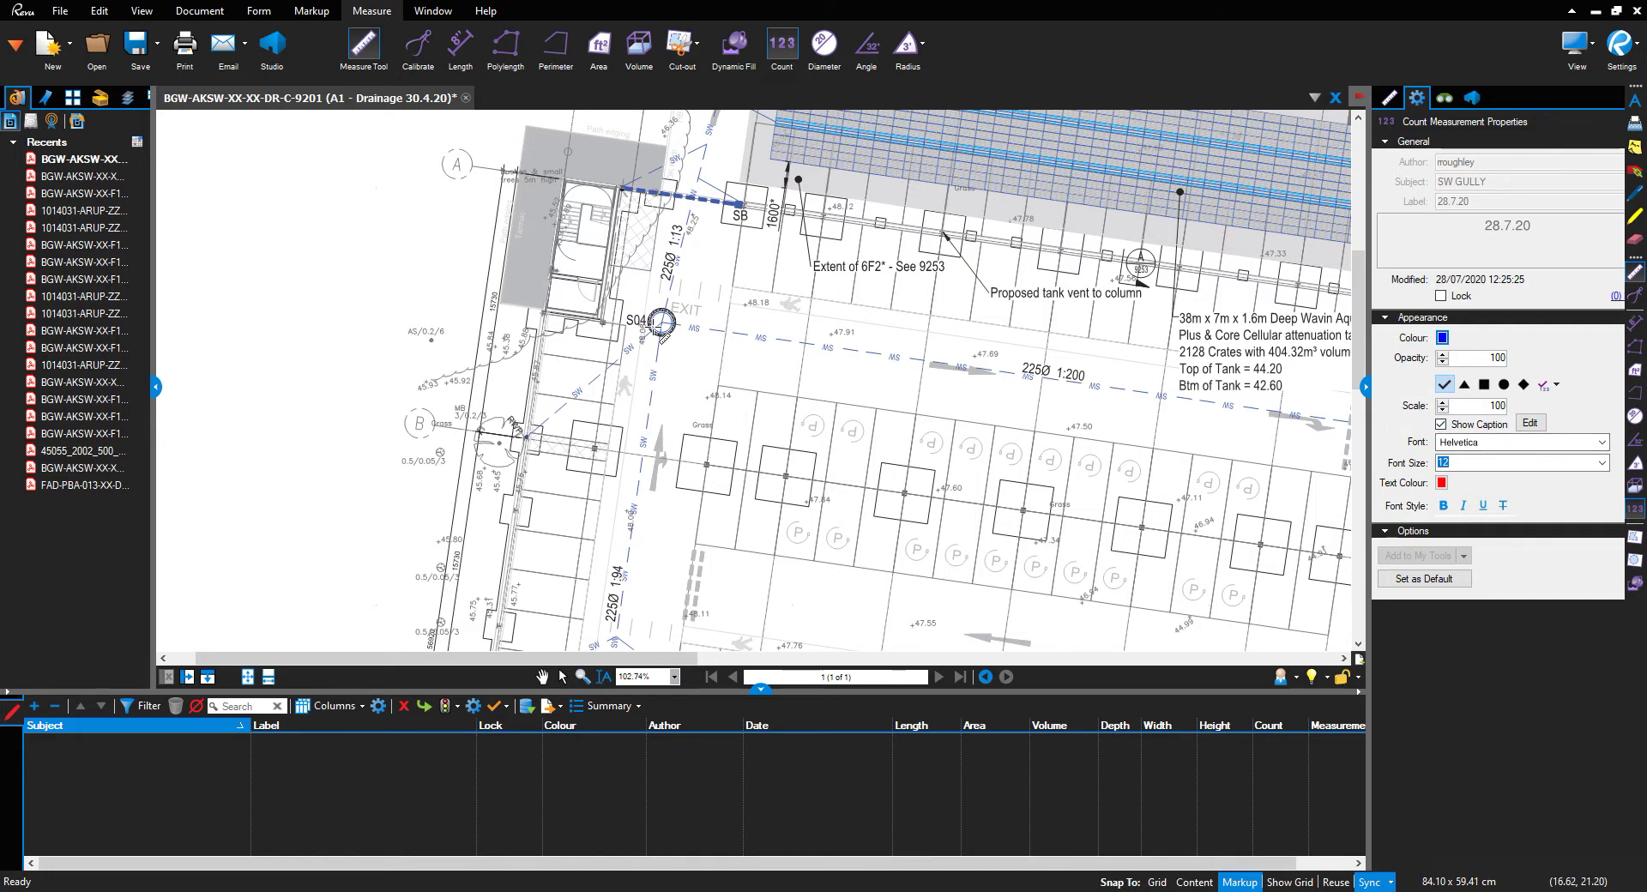
Place one SW MH count marker on the S04 manhole circle
{"action": "scroll", "coordinate": [666, 322], "scroll_direction": "up", "scroll_amount": 2}
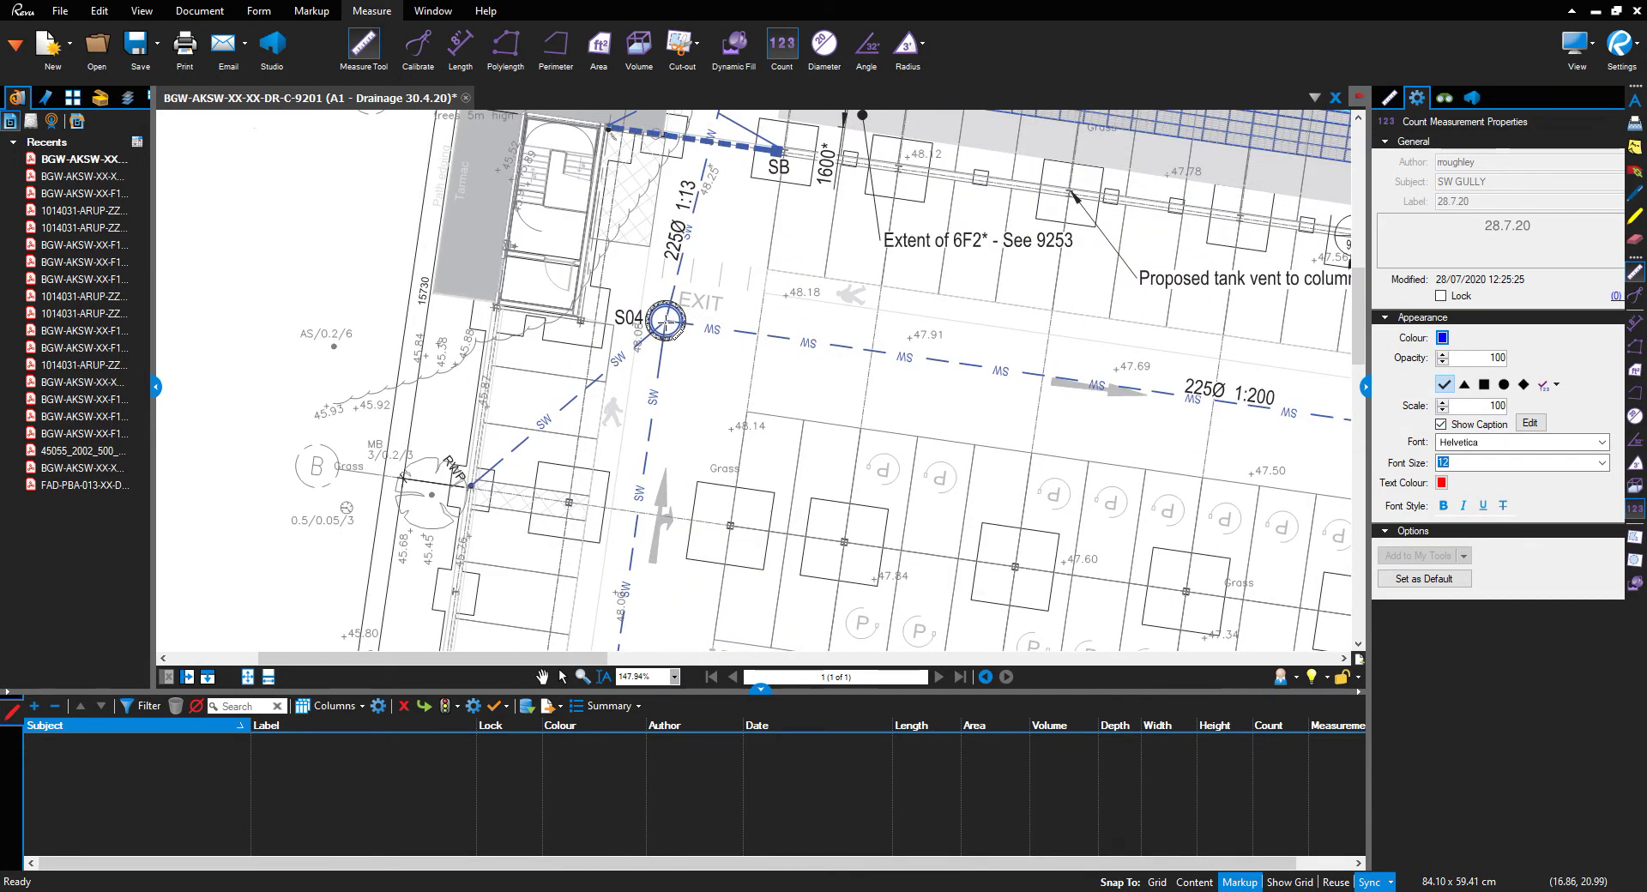
{"action": "left_click", "coordinate": [666, 321]}
{"action": "key", "text": "Escape"}
{"action": "right_click", "coordinate": [705, 355]}
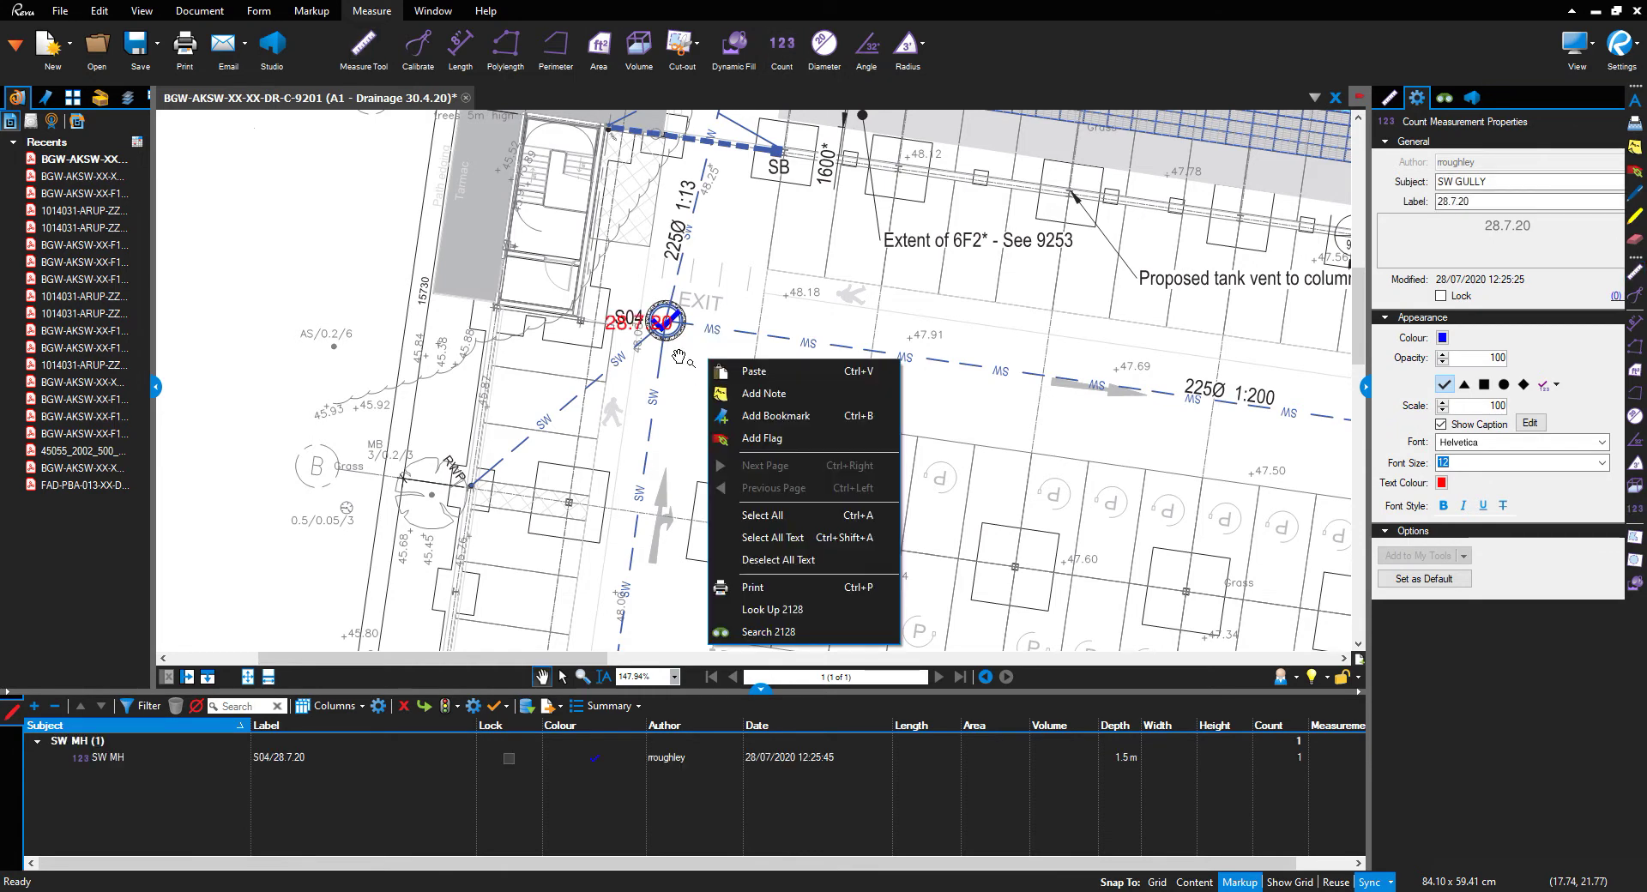
{"action": "scroll", "coordinate": [656, 354], "scroll_direction": "up", "scroll_amount": 2}
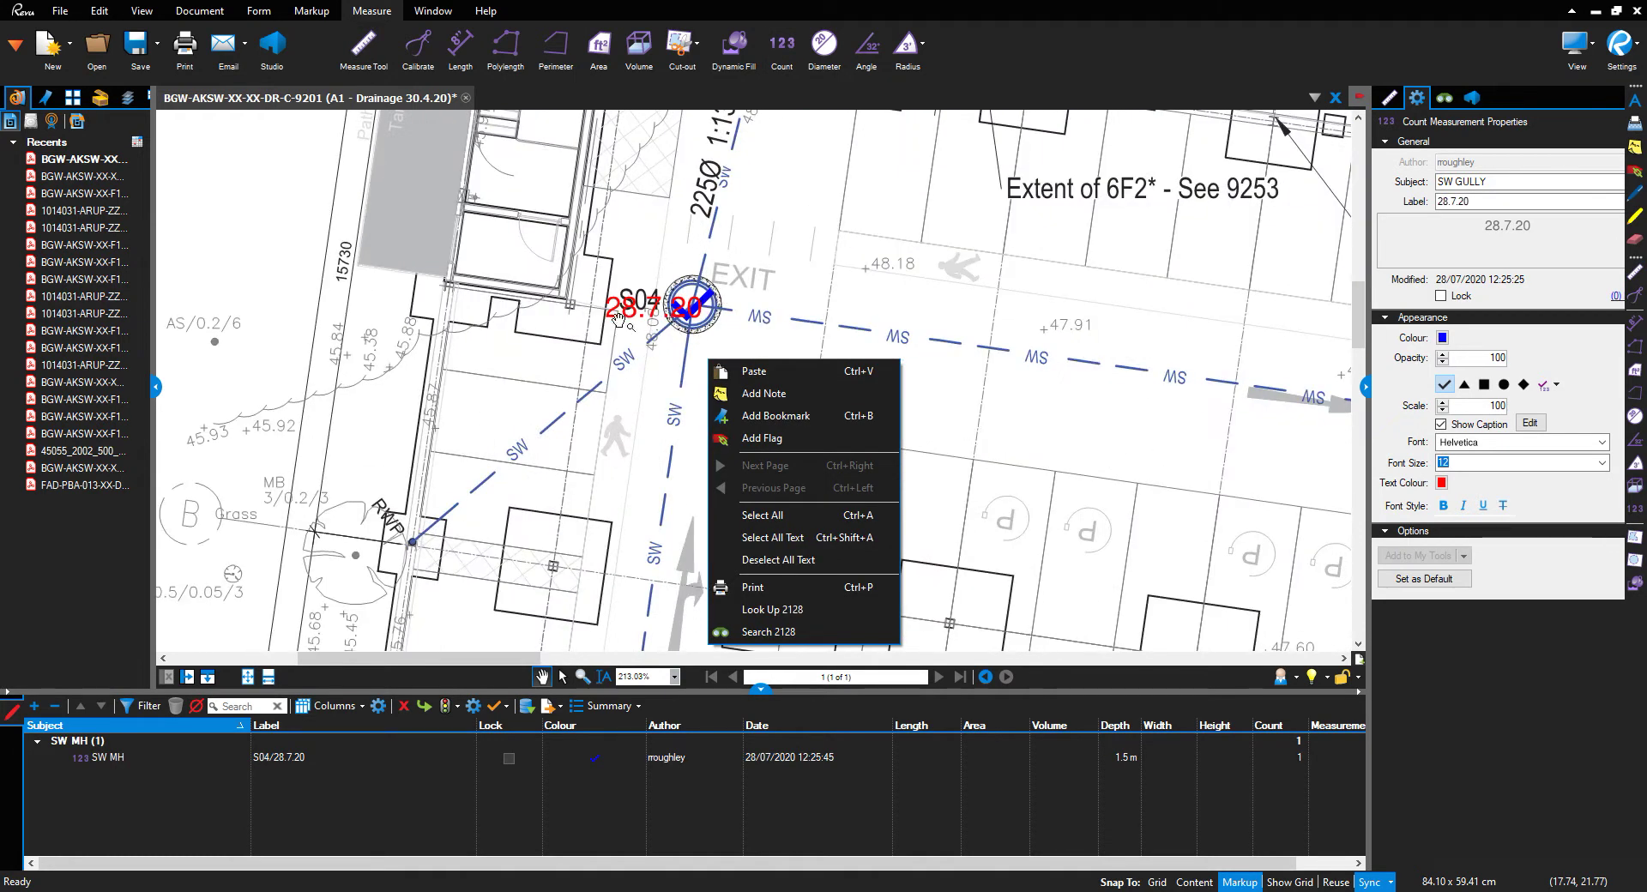
Drag the red 28.7.20 caption to the right of S04
{"action": "left_click", "coordinate": [1390, 98]}
{"action": "scroll", "coordinate": [631, 334], "scroll_direction": "up", "scroll_amount": 1}
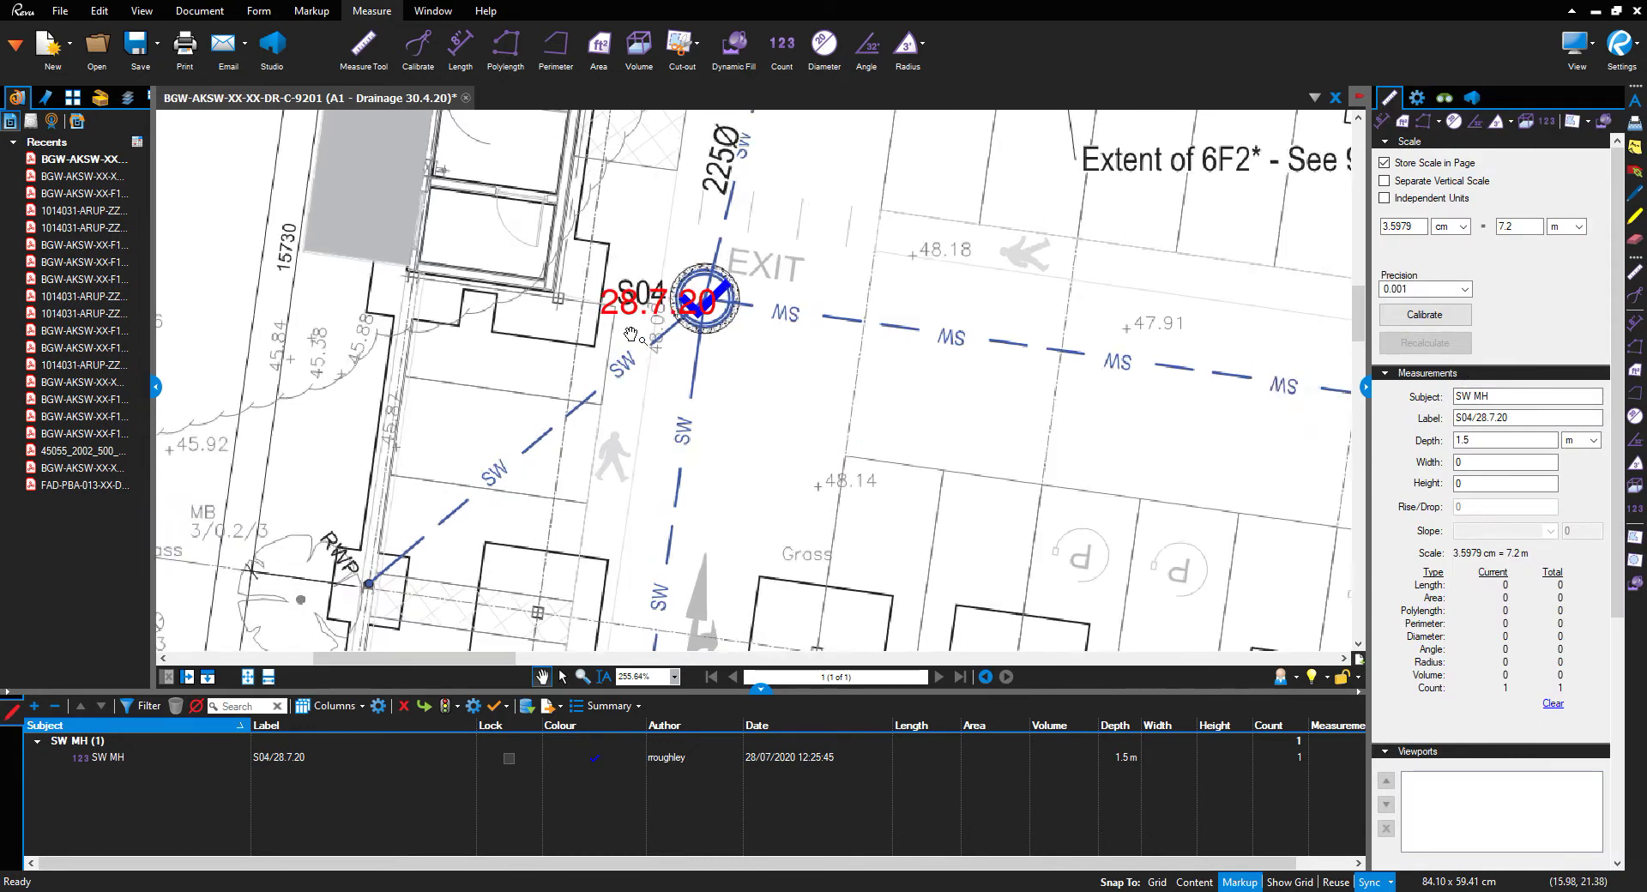
{"action": "left_click_drag", "start_coordinate": [611, 302], "coordinate": [672, 302]}
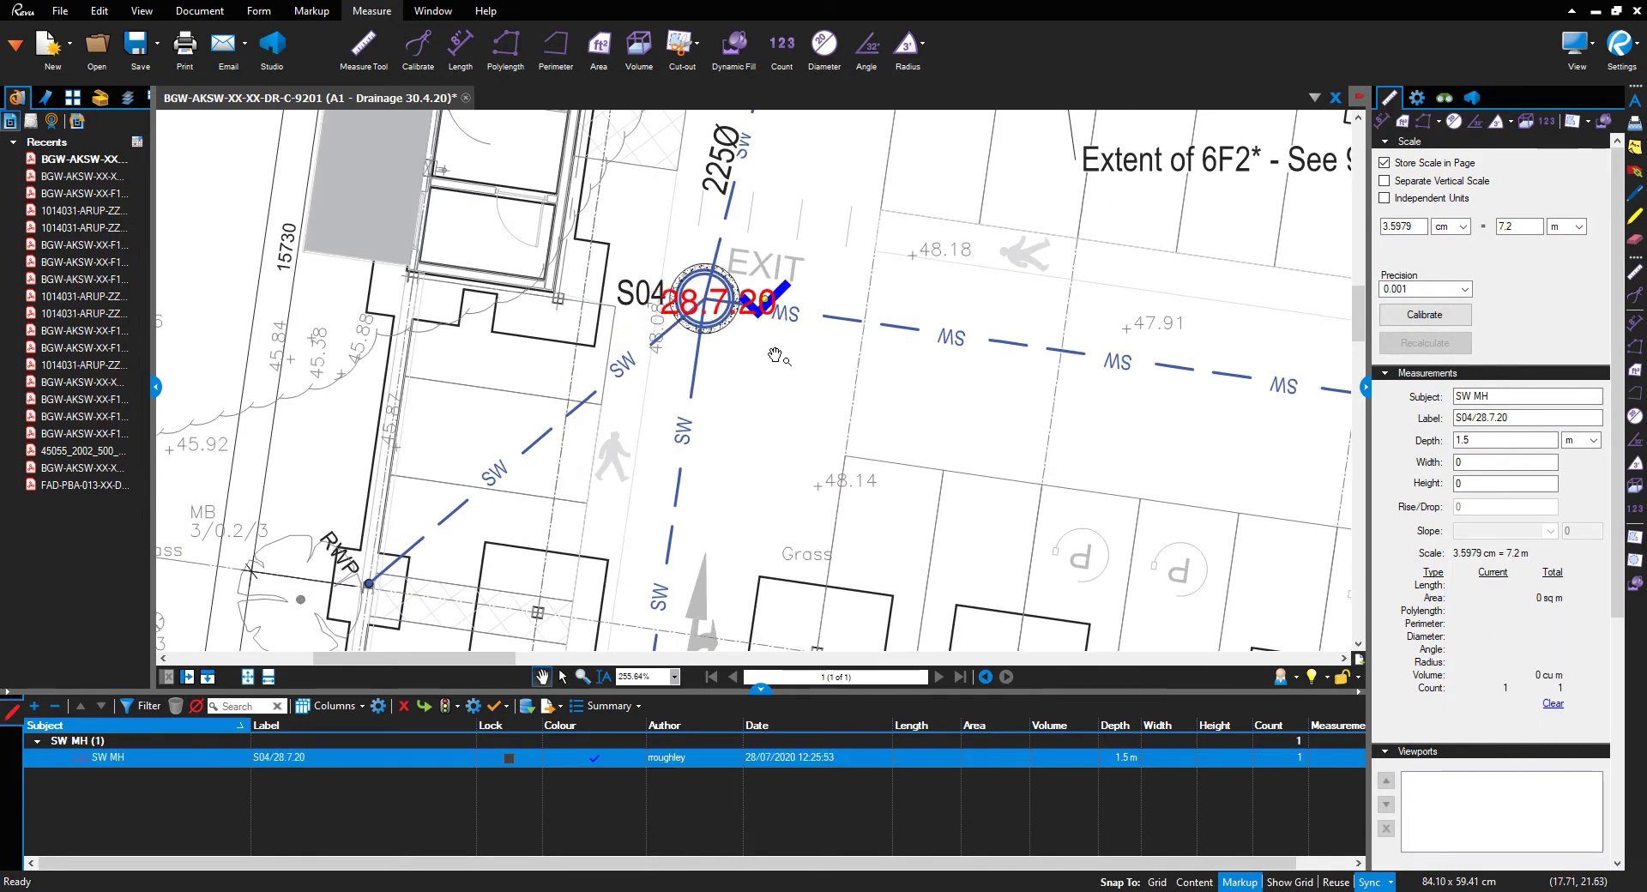
{"action": "scroll", "coordinate": [776, 355], "scroll_direction": "down", "scroll_amount": 1}
{"action": "left_click", "coordinate": [1500, 417]}
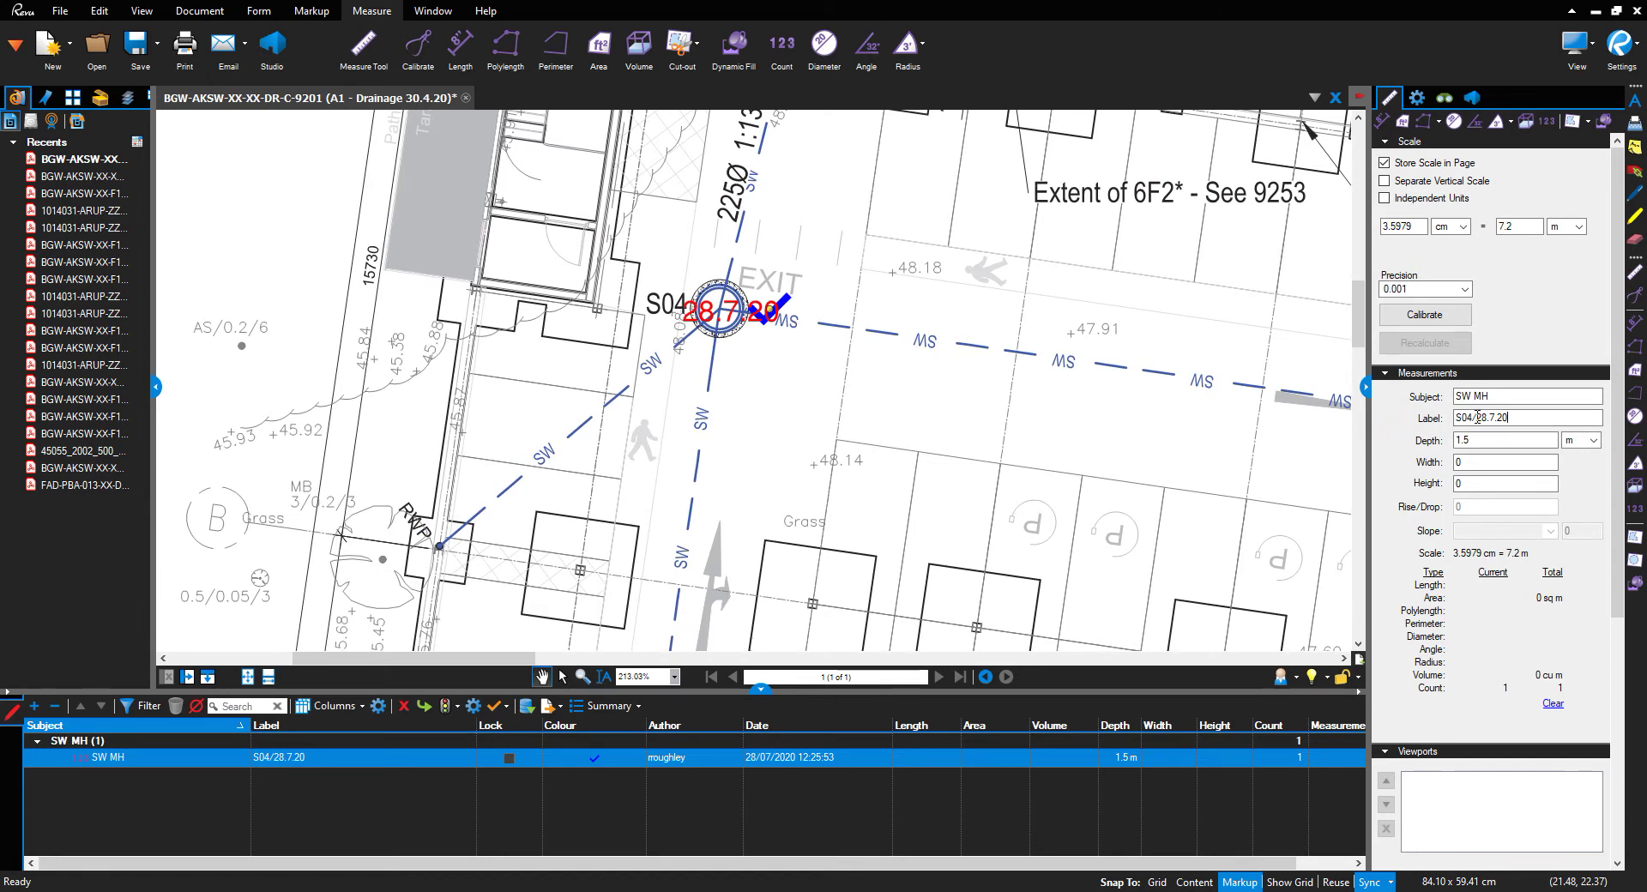
{"action": "scroll", "coordinate": [854, 410], "scroll_direction": "down", "scroll_amount": 7}
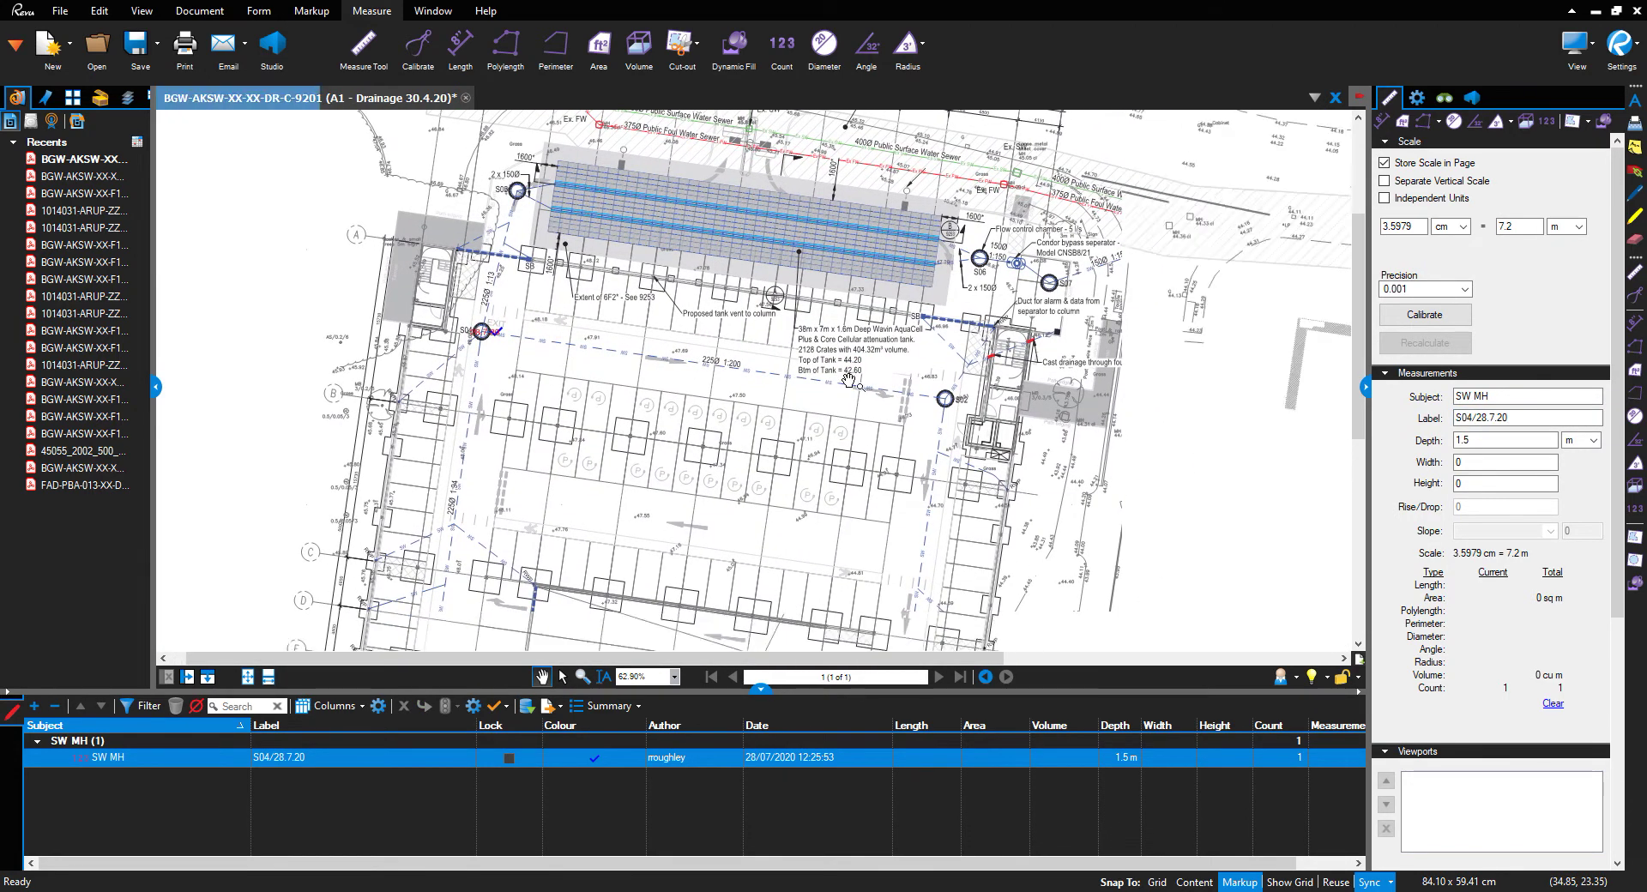
Start another count with subject changed to SW GULLY and label trimmed to 28.7.20
{"action": "scroll", "coordinate": [1046, 334], "scroll_direction": "up", "scroll_amount": 4}
{"action": "scroll", "coordinate": [1045, 334], "scroll_direction": "up", "scroll_amount": 1}
{"action": "left_click", "coordinate": [1488, 396]}
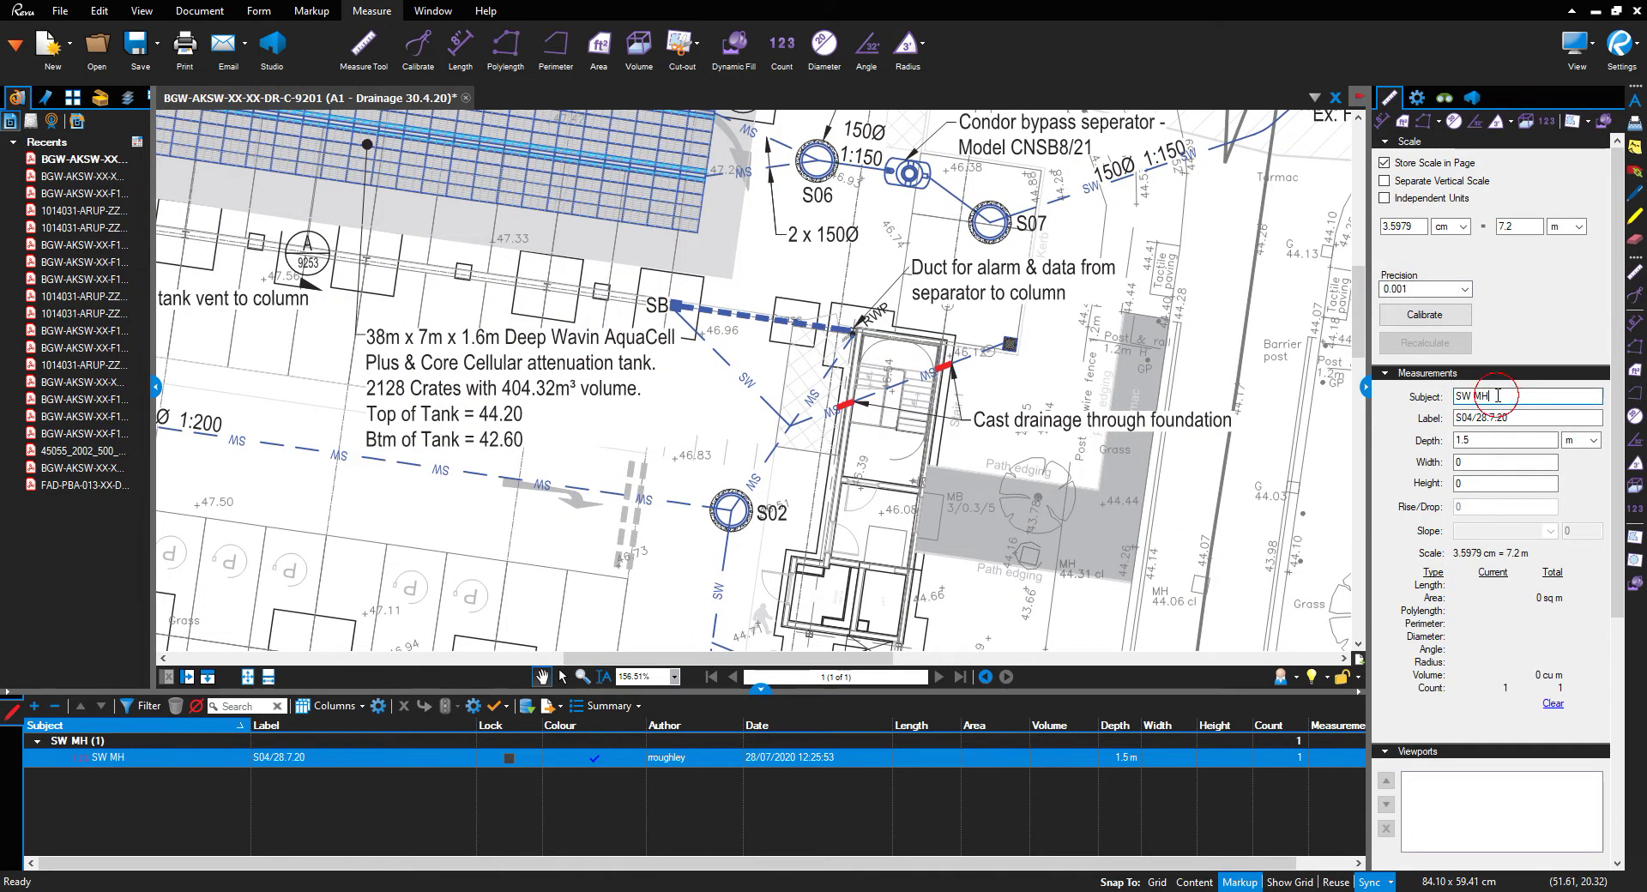
{"action": "left_click", "coordinate": [1548, 122]}
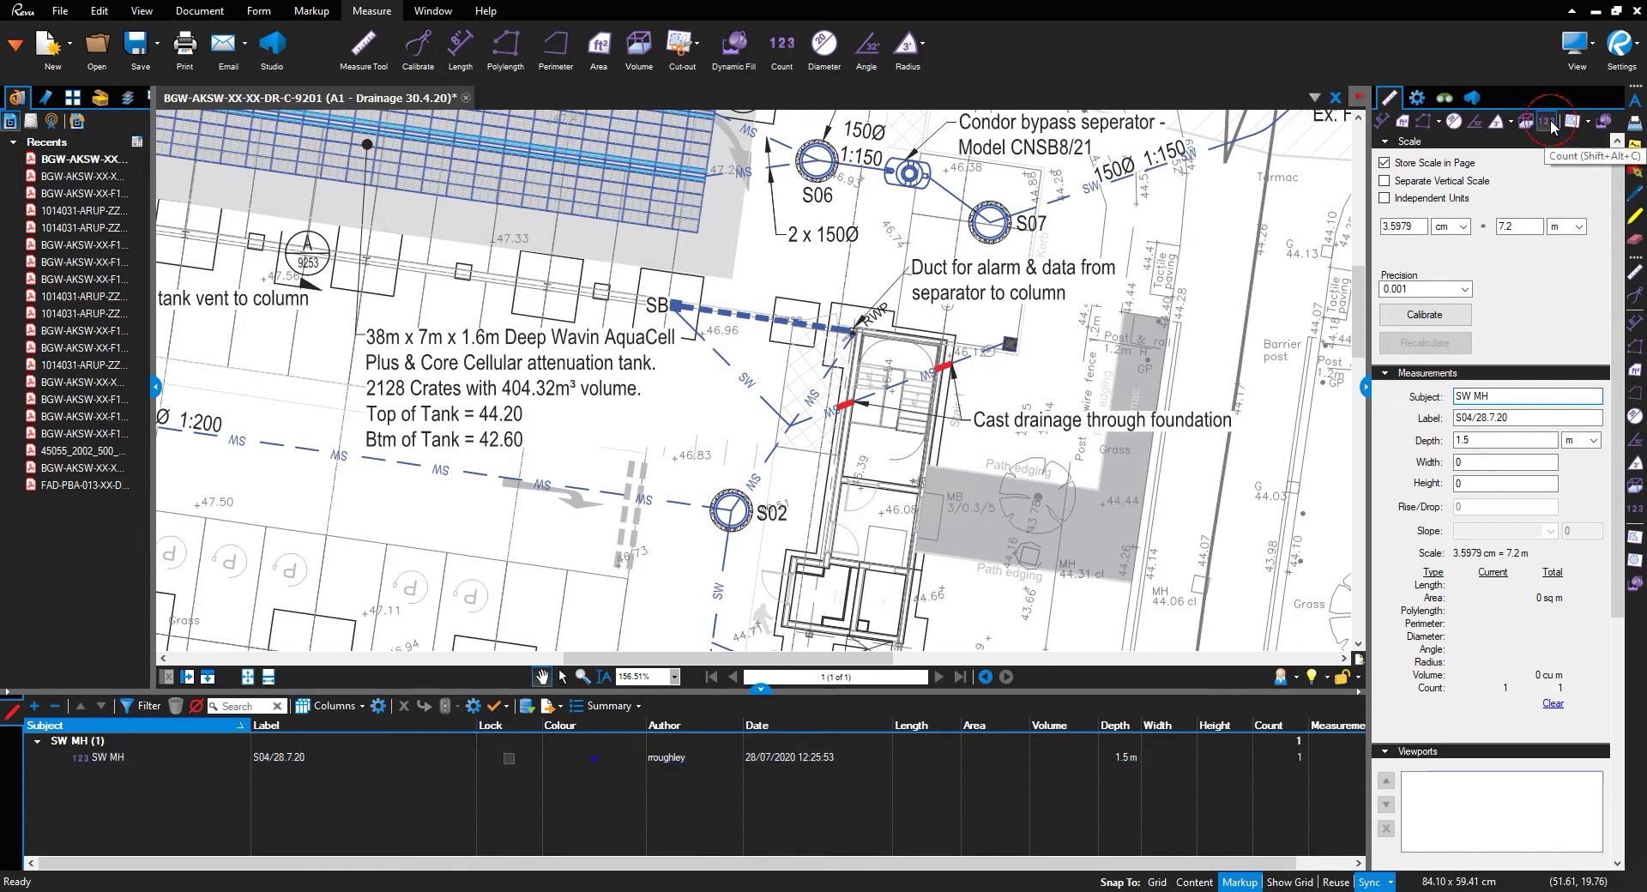
{"action": "left_click", "coordinate": [1506, 395]}
{"action": "key", "text": "BackSpace"}
{"action": "key", "text": "BackSpace"}
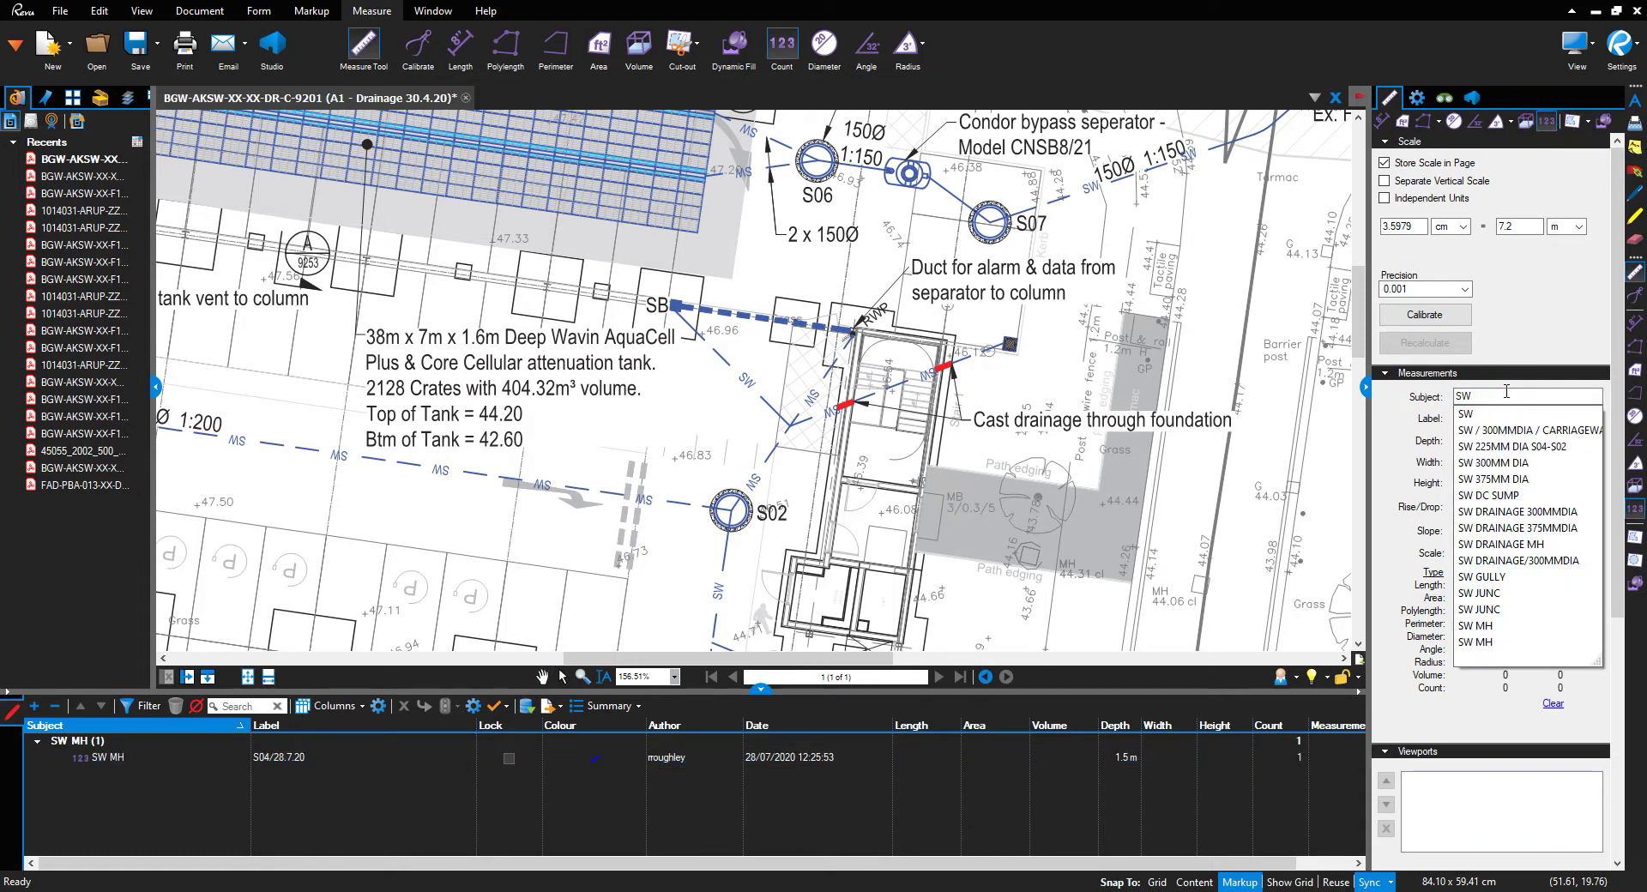
{"action": "type", "text": "GULLY"}
{"action": "key", "text": "Return"}
{"action": "left_click", "coordinate": [1477, 417]}
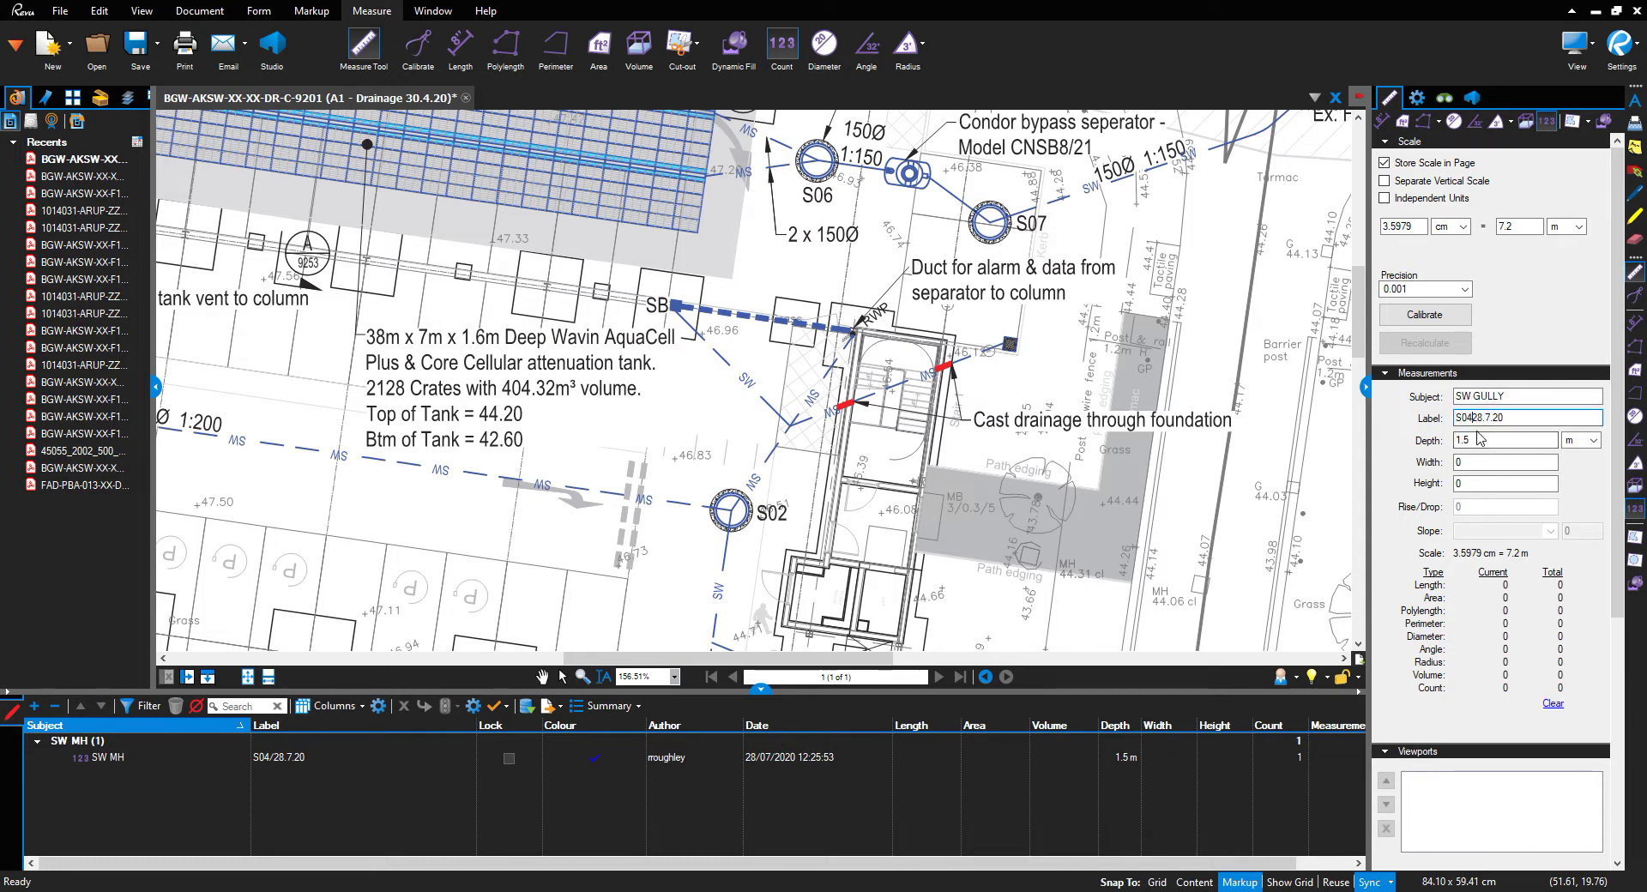
{"action": "key", "text": "BackSpace"}
{"action": "key", "text": "BackSpace"}
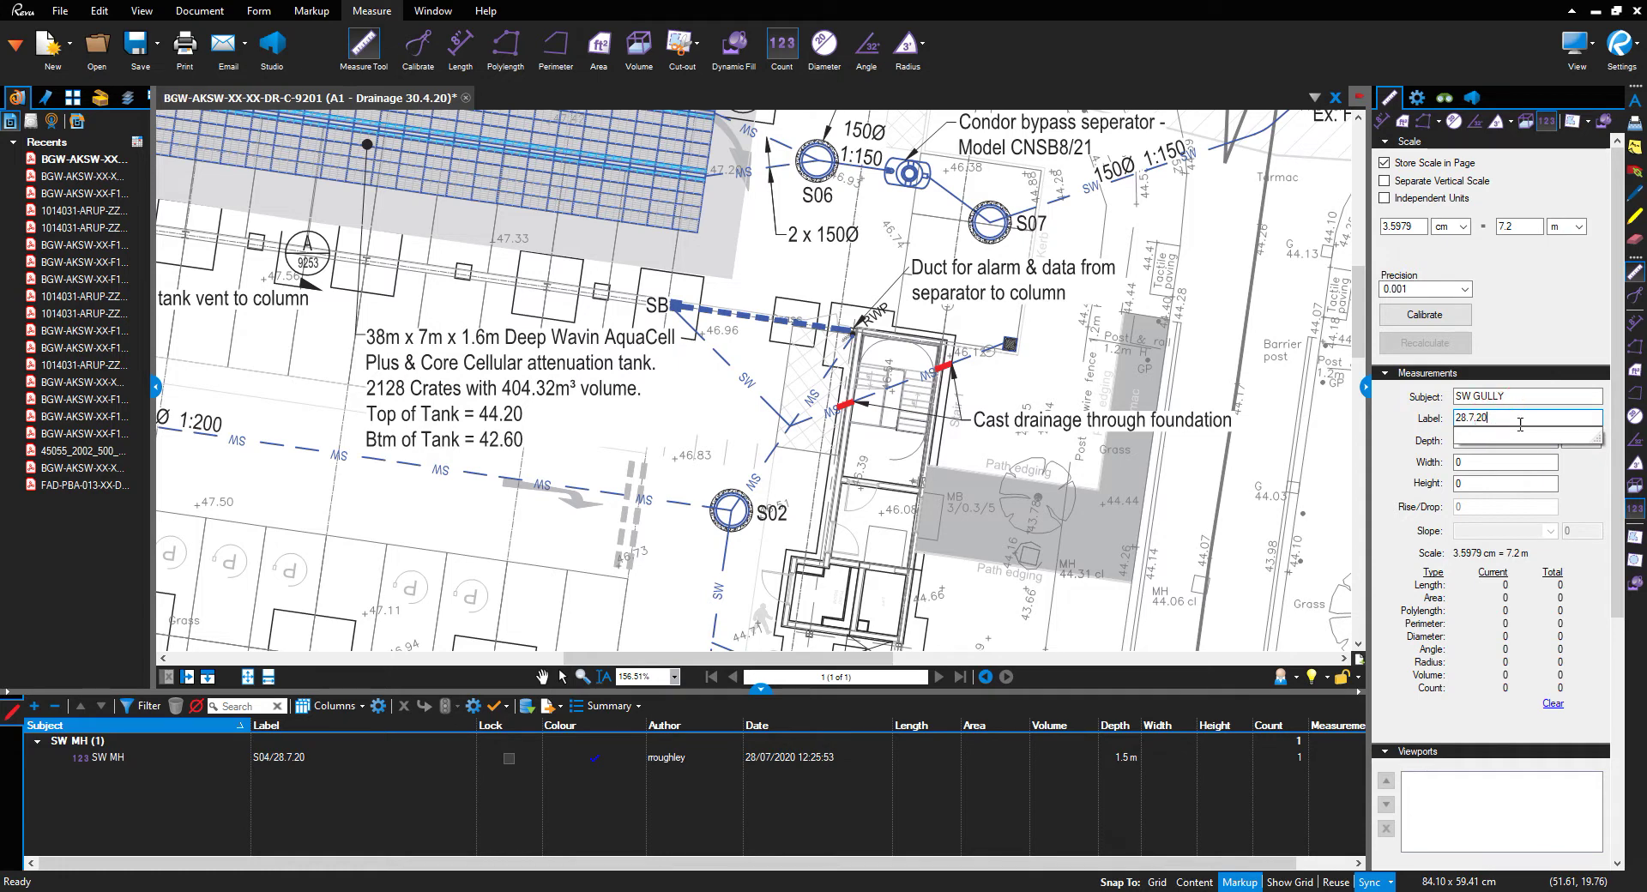
{"action": "scroll", "coordinate": [1010, 366], "scroll_direction": "up", "scroll_amount": 1}
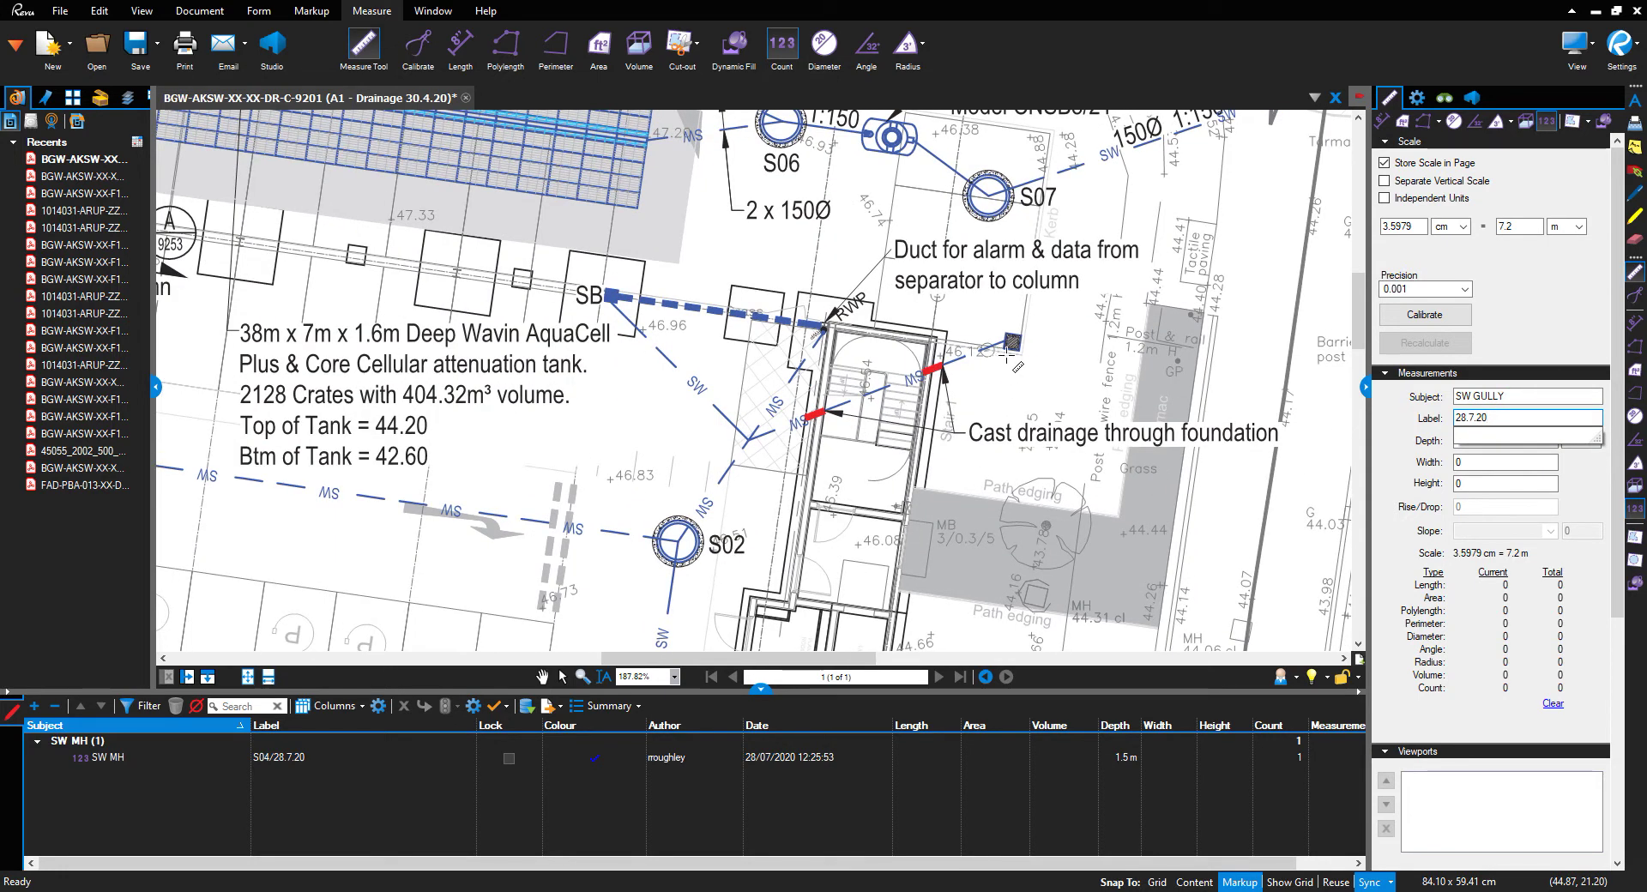
Keep the count marker colour blue in the appearance properties
{"action": "left_click", "coordinate": [1501, 418]}
{"action": "left_click", "coordinate": [1417, 97]}
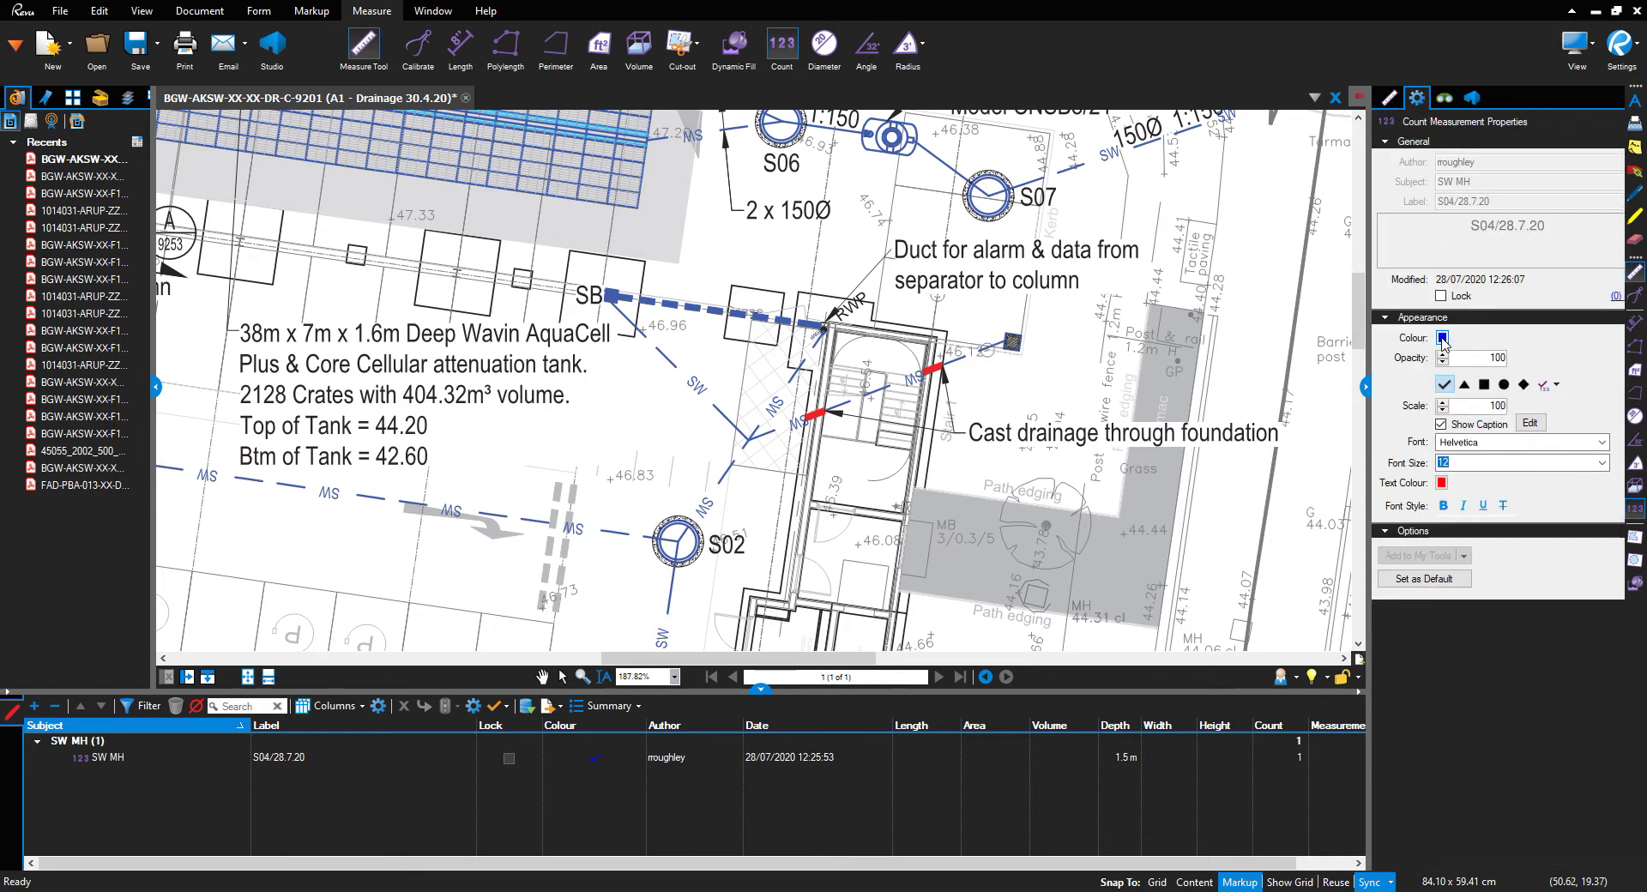
{"action": "left_click", "coordinate": [1442, 338]}
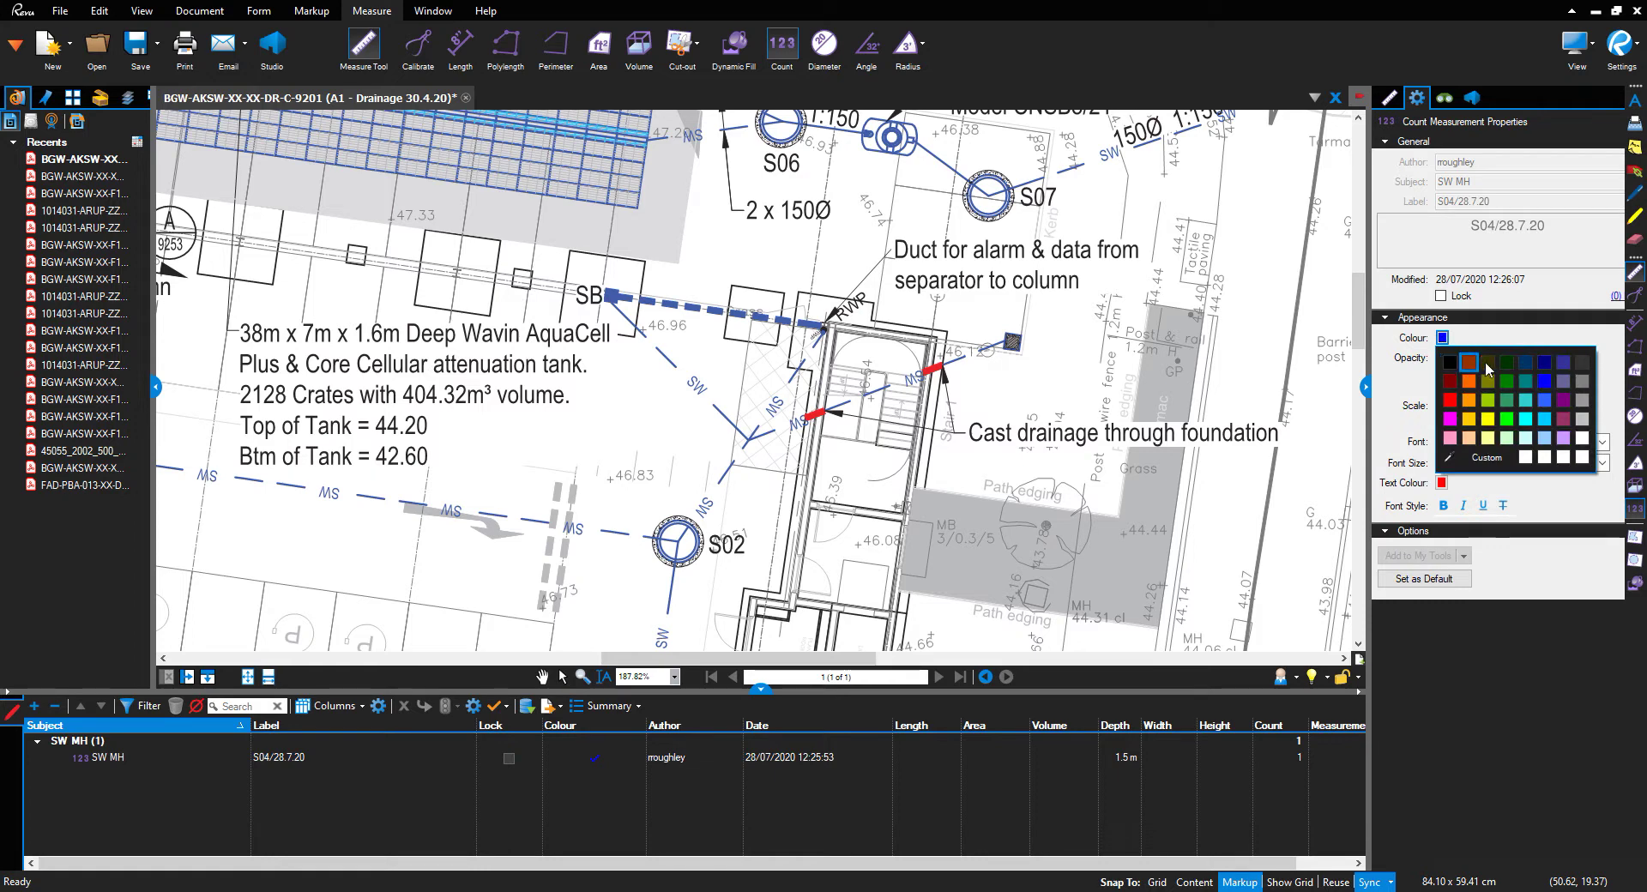
{"action": "left_click", "coordinate": [1547, 397]}
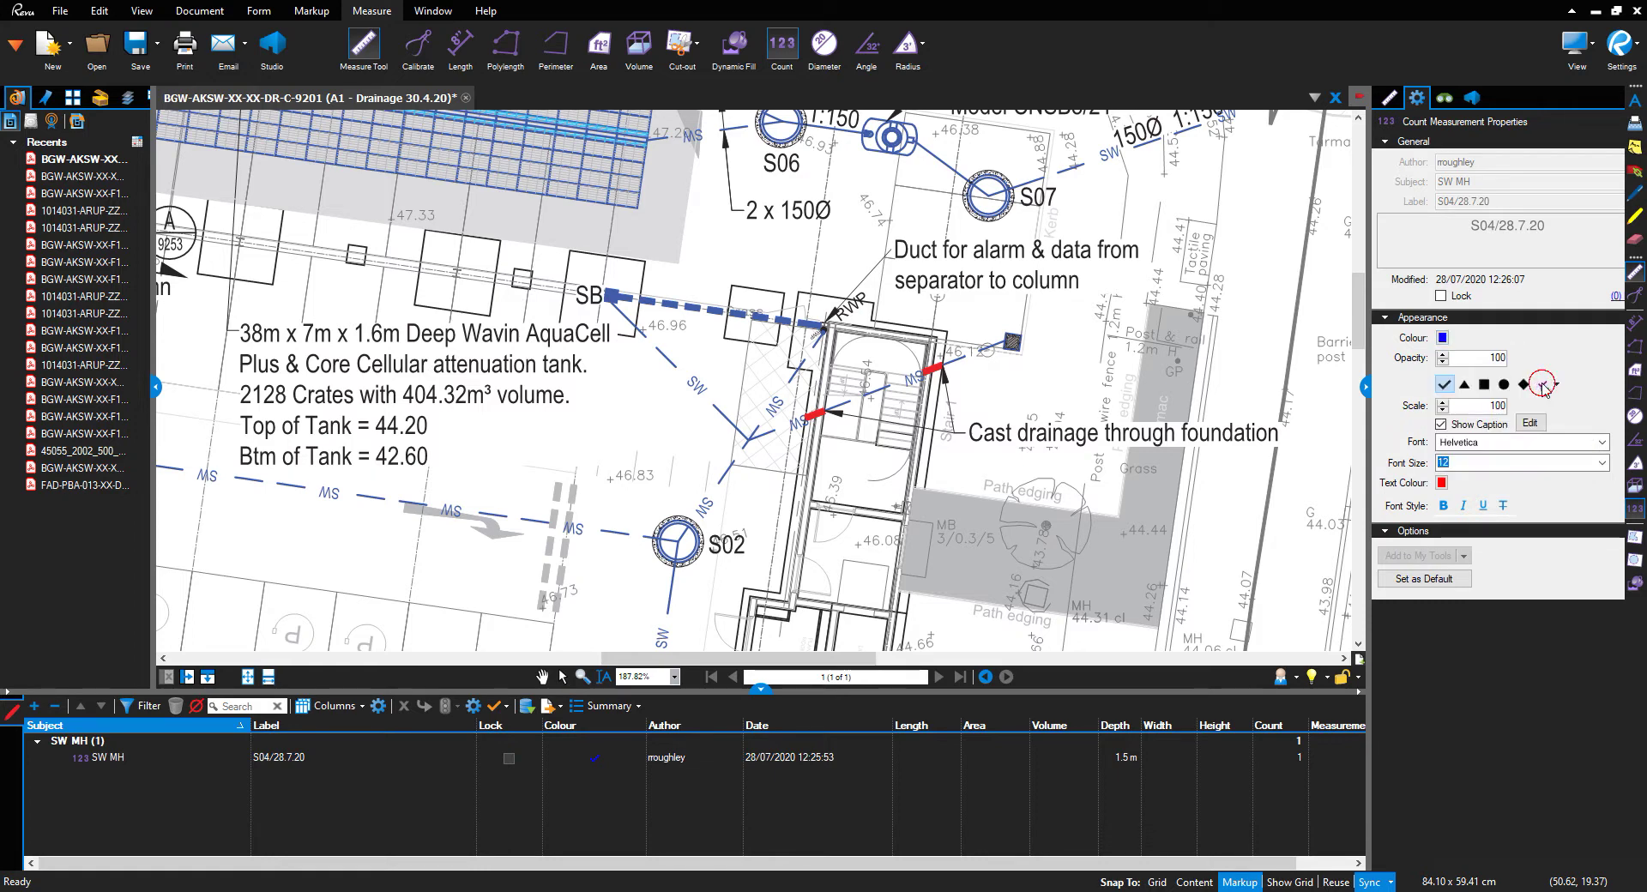
{"action": "left_click", "coordinate": [1443, 339]}
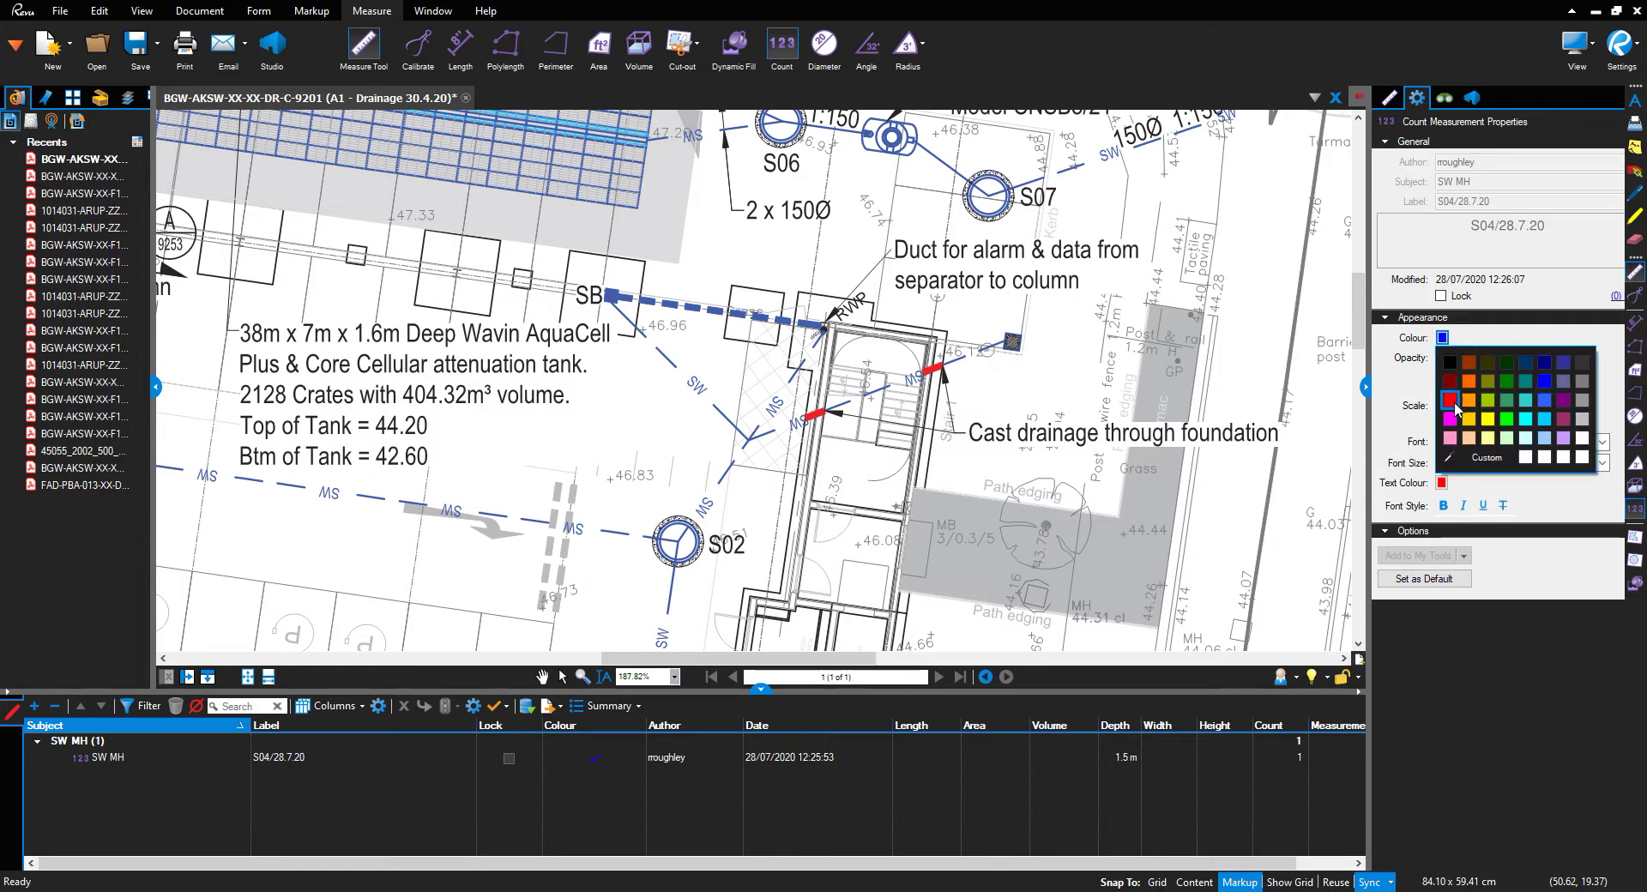
{"action": "left_click", "coordinate": [1417, 381]}
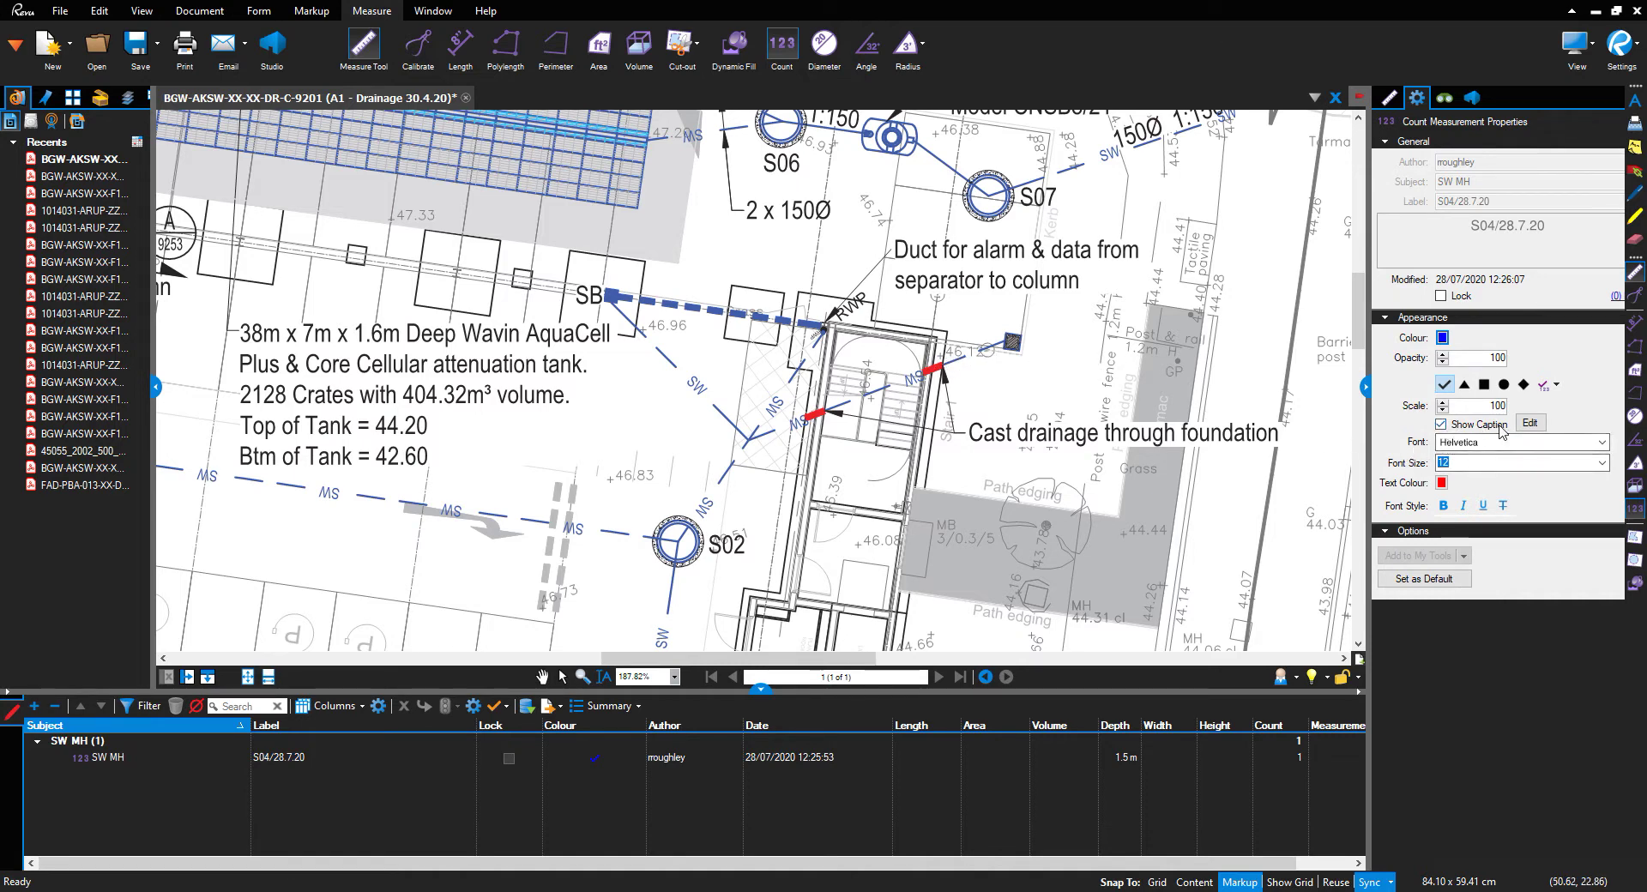
{"action": "scroll", "coordinate": [1012, 356], "scroll_direction": "up", "scroll_amount": 2}
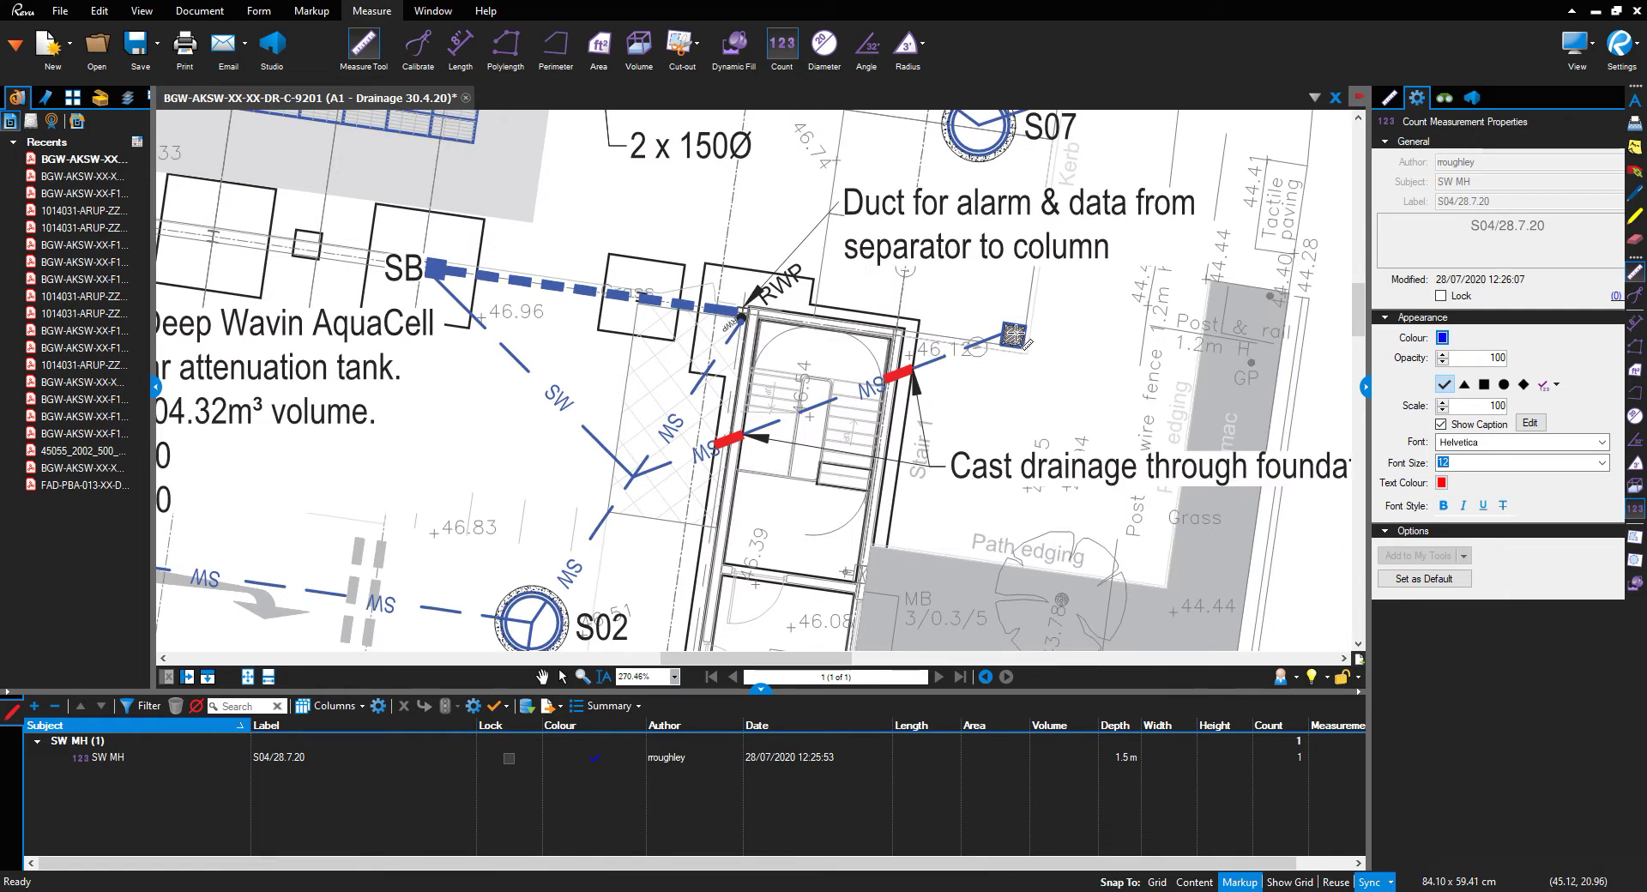
{"action": "scroll", "coordinate": [1024, 411], "scroll_direction": "down", "scroll_amount": 4}
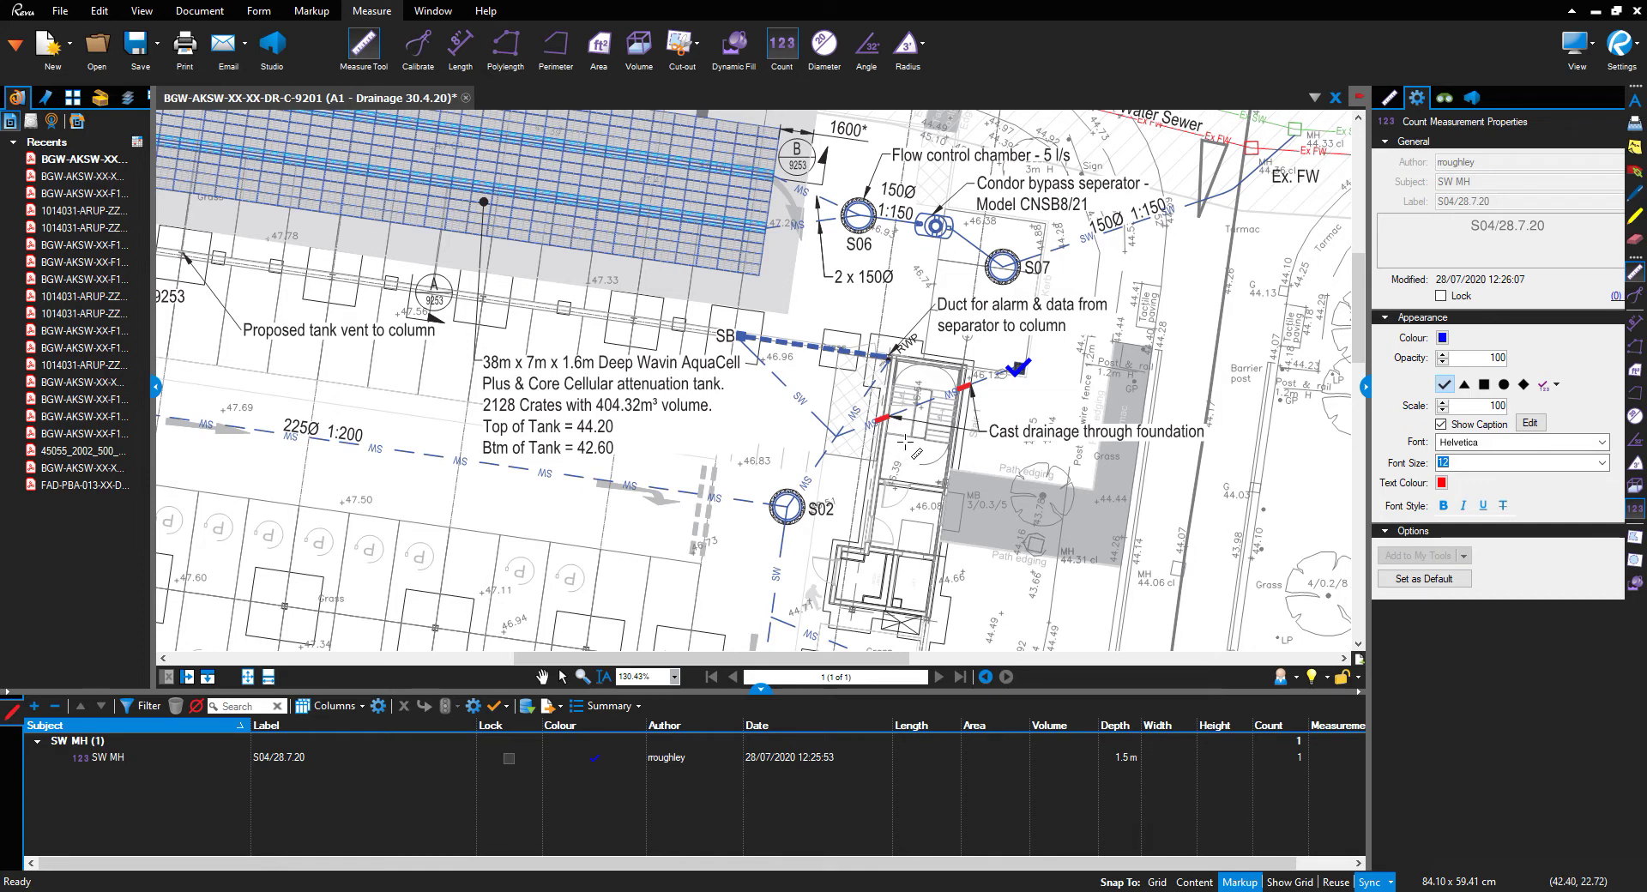
Place an SW GULLY count labelled 28.7.20 on the SW pipe
{"action": "scroll", "coordinate": [906, 442], "scroll_direction": "down", "scroll_amount": 1}
{"action": "left_click", "coordinate": [1390, 99]}
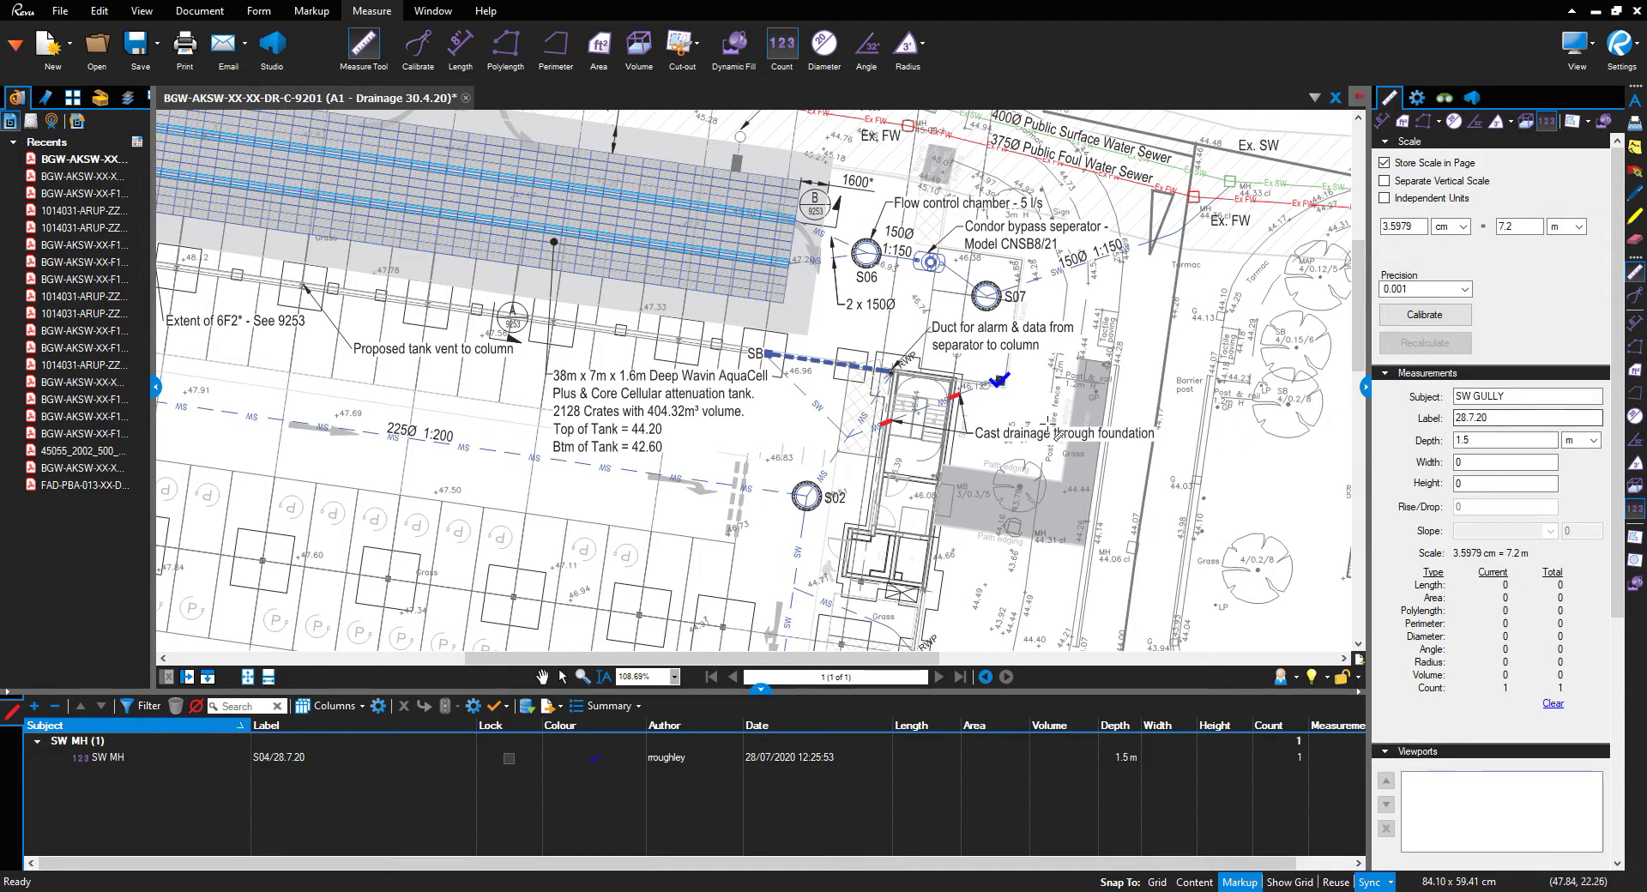
{"action": "scroll", "coordinate": [827, 377], "scroll_direction": "up", "scroll_amount": 1}
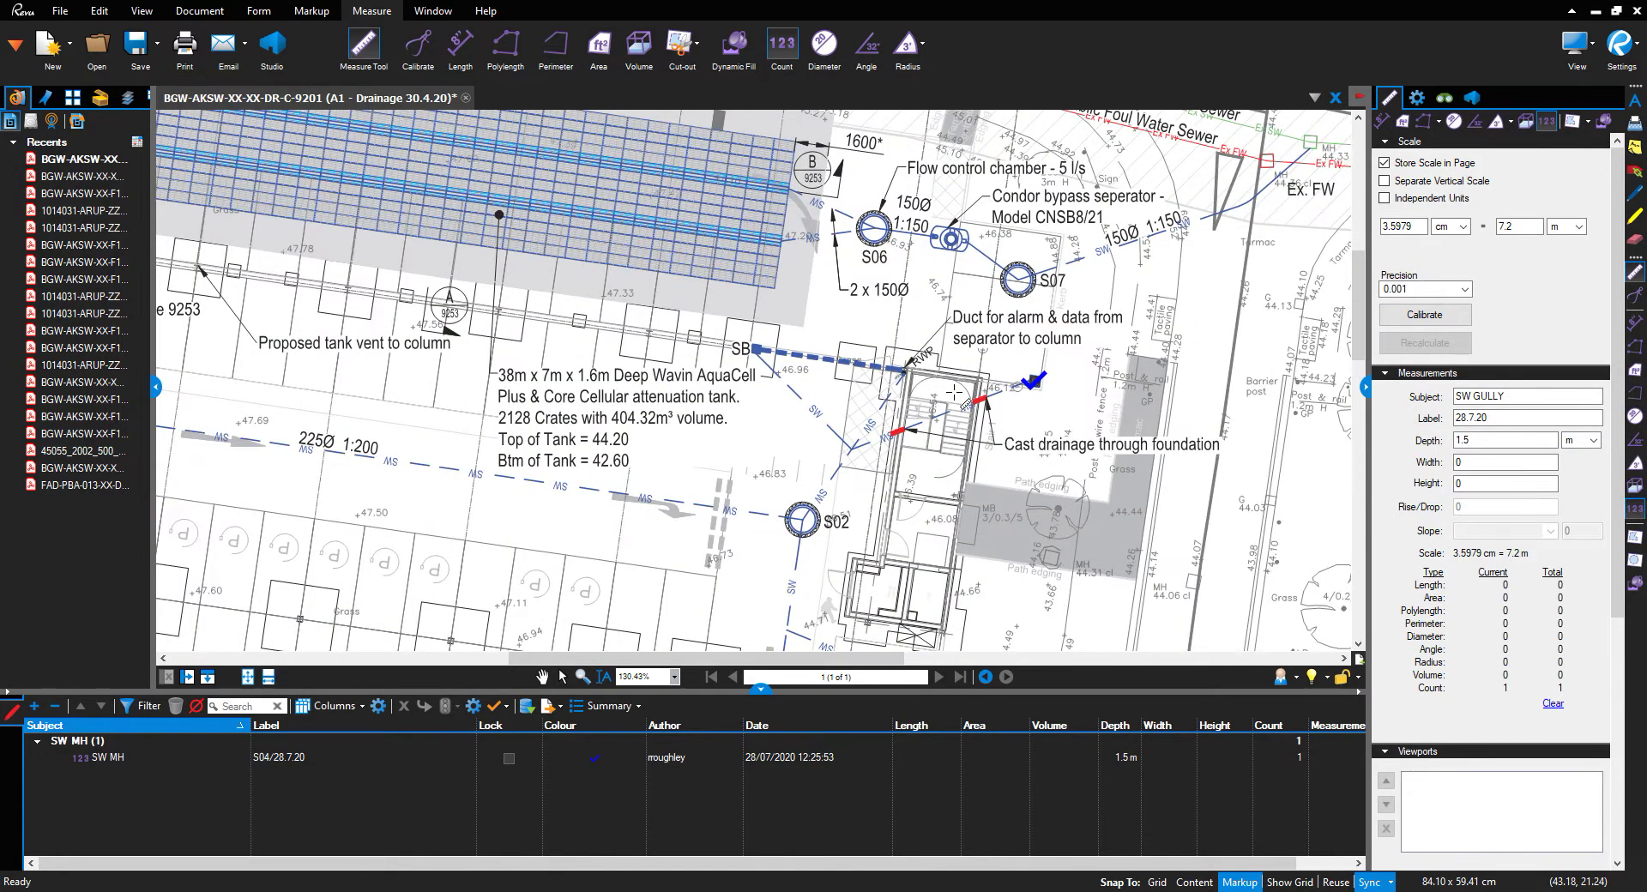
{"action": "scroll", "coordinate": [938, 395], "scroll_direction": "down", "scroll_amount": 2}
{"action": "scroll", "coordinate": [972, 421], "scroll_direction": "down", "scroll_amount": 5}
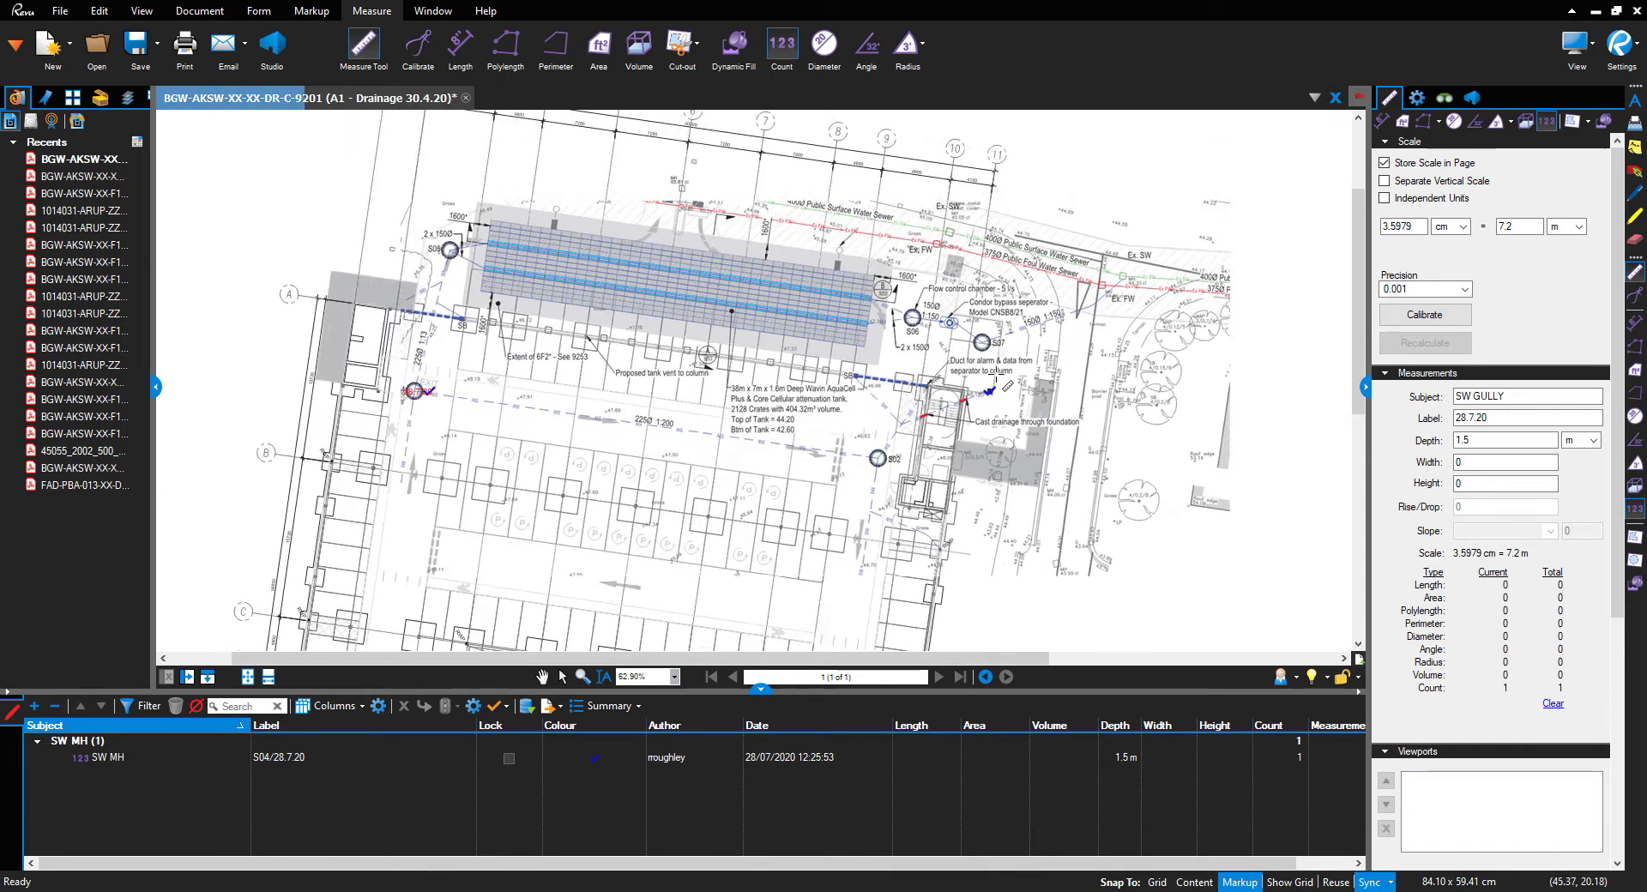
{"action": "scroll", "coordinate": [620, 510], "scroll_direction": "up", "scroll_amount": 8}
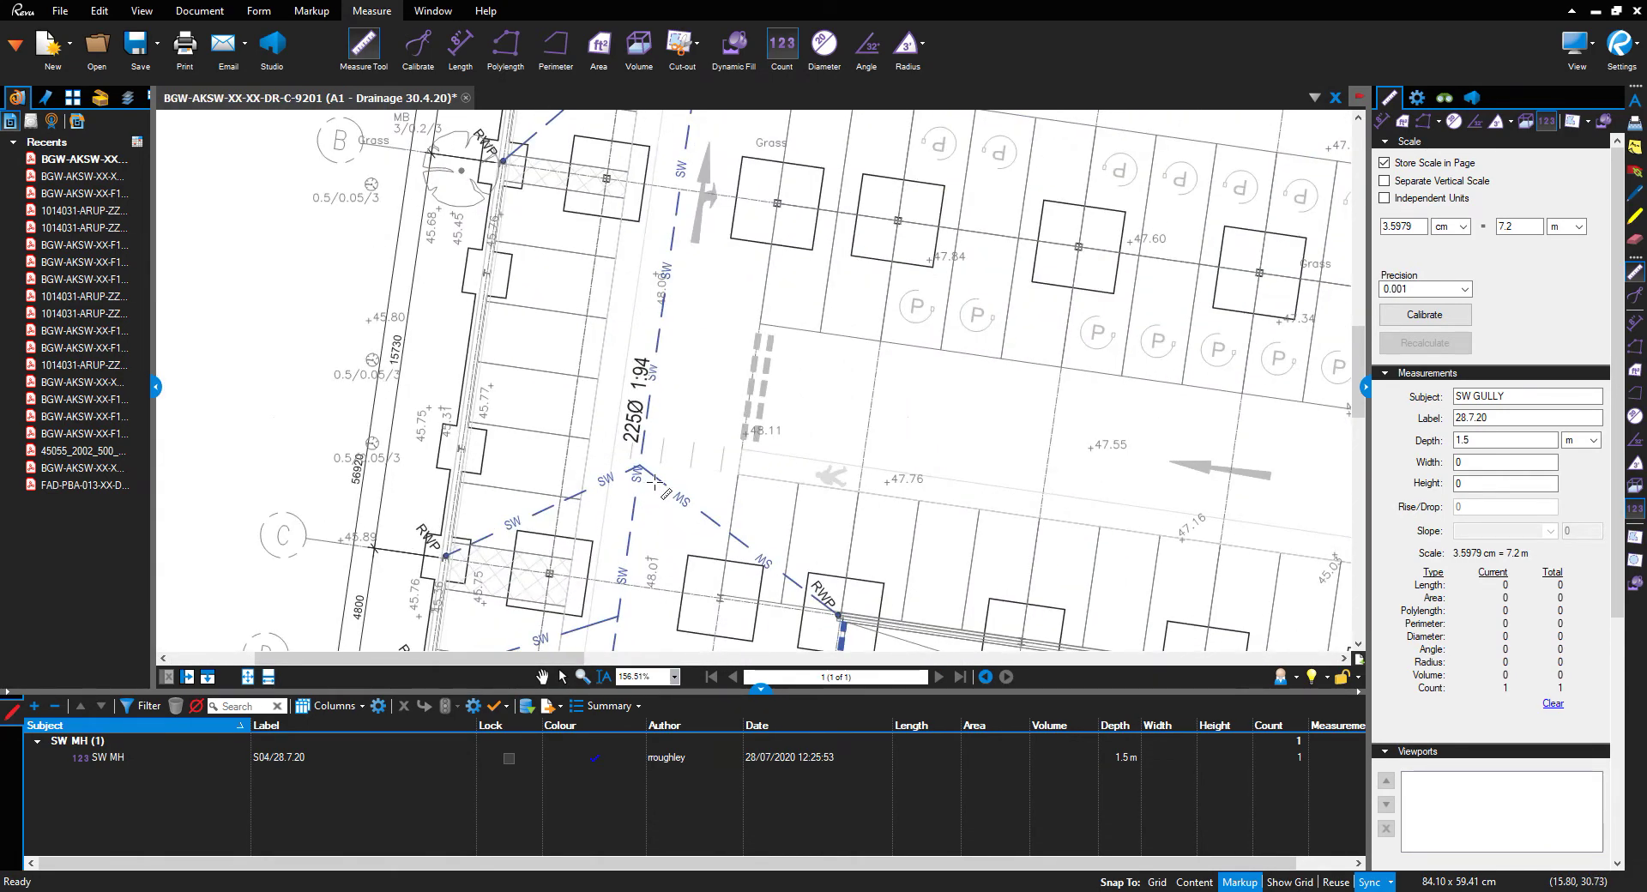
{"action": "left_click", "coordinate": [652, 484]}
{"action": "right_click", "coordinate": [648, 459]}
Pan the plan up and left and adjust the zoom
{"action": "left_click", "coordinate": [659, 468]}
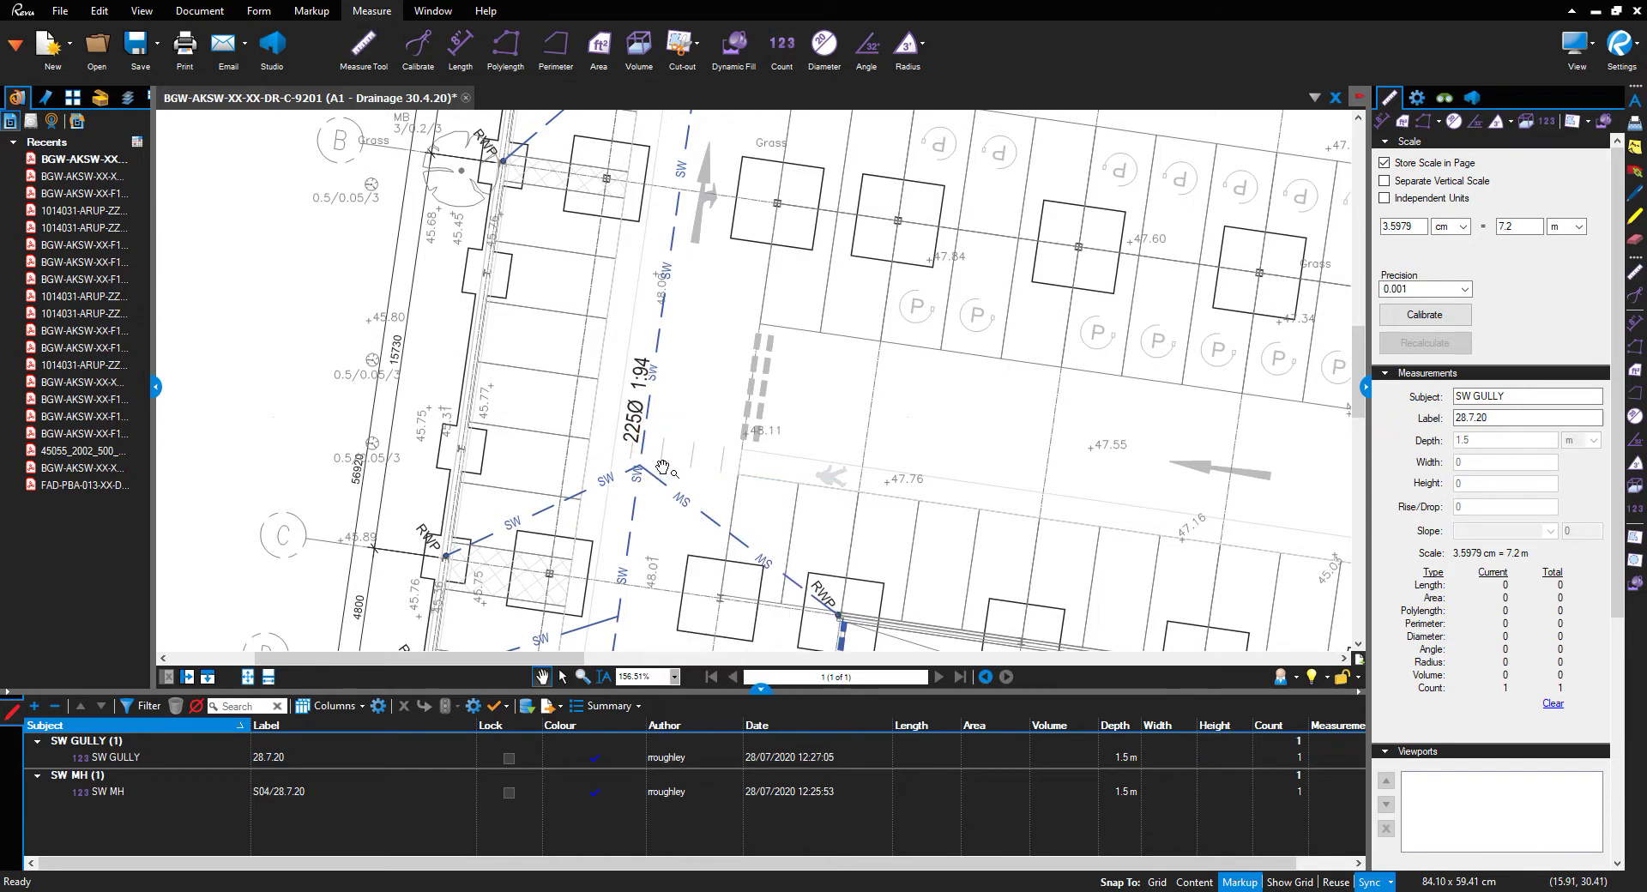
{"action": "left_click_drag", "start_coordinate": [684, 465], "coordinate": [649, 426]}
{"action": "scroll", "coordinate": [696, 429], "scroll_direction": "down", "scroll_amount": 5}
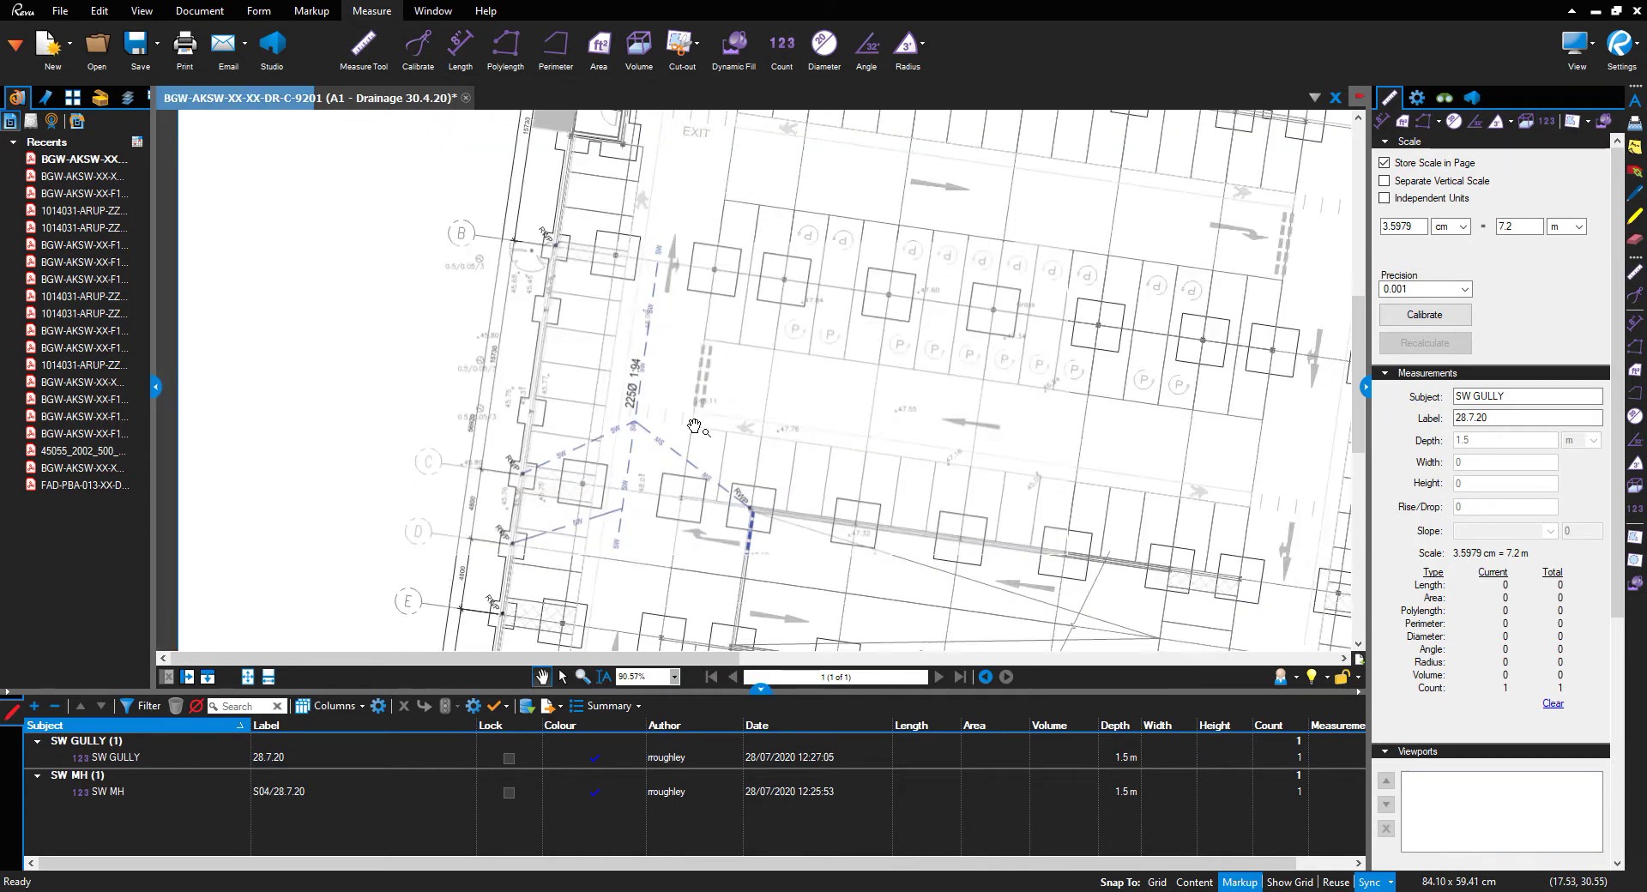
{"action": "scroll", "coordinate": [696, 428], "scroll_direction": "down", "scroll_amount": 1}
{"action": "scroll", "coordinate": [697, 319], "scroll_direction": "down", "scroll_amount": 2}
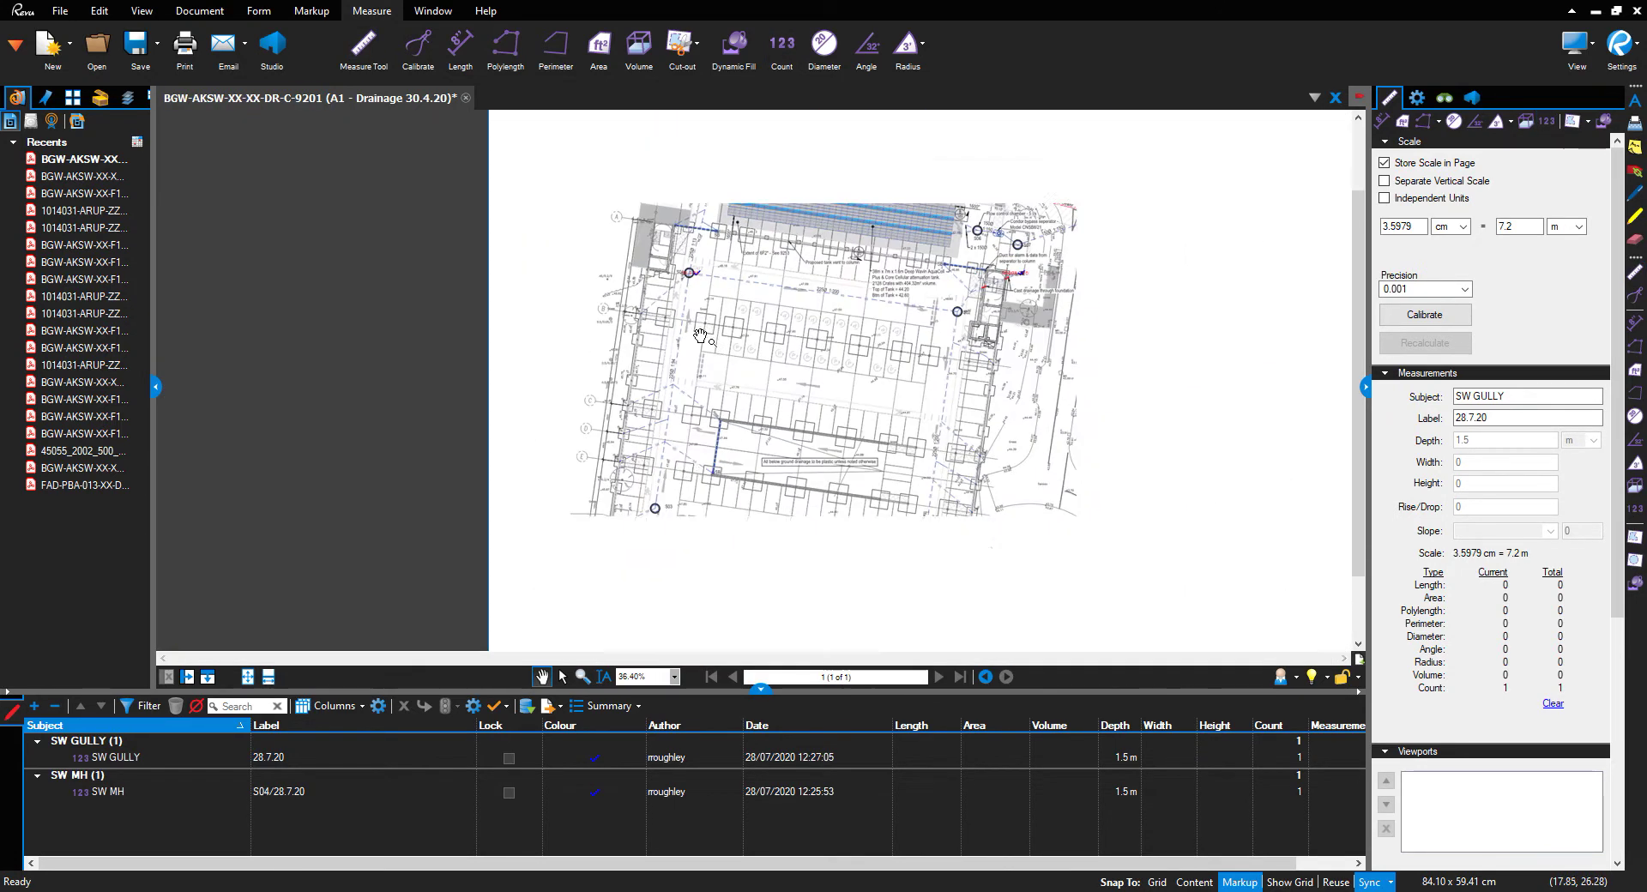
{"action": "scroll", "coordinate": [652, 527], "scroll_direction": "up", "scroll_amount": 3}
{"action": "scroll", "coordinate": [672, 429], "scroll_direction": "down", "scroll_amount": 2}
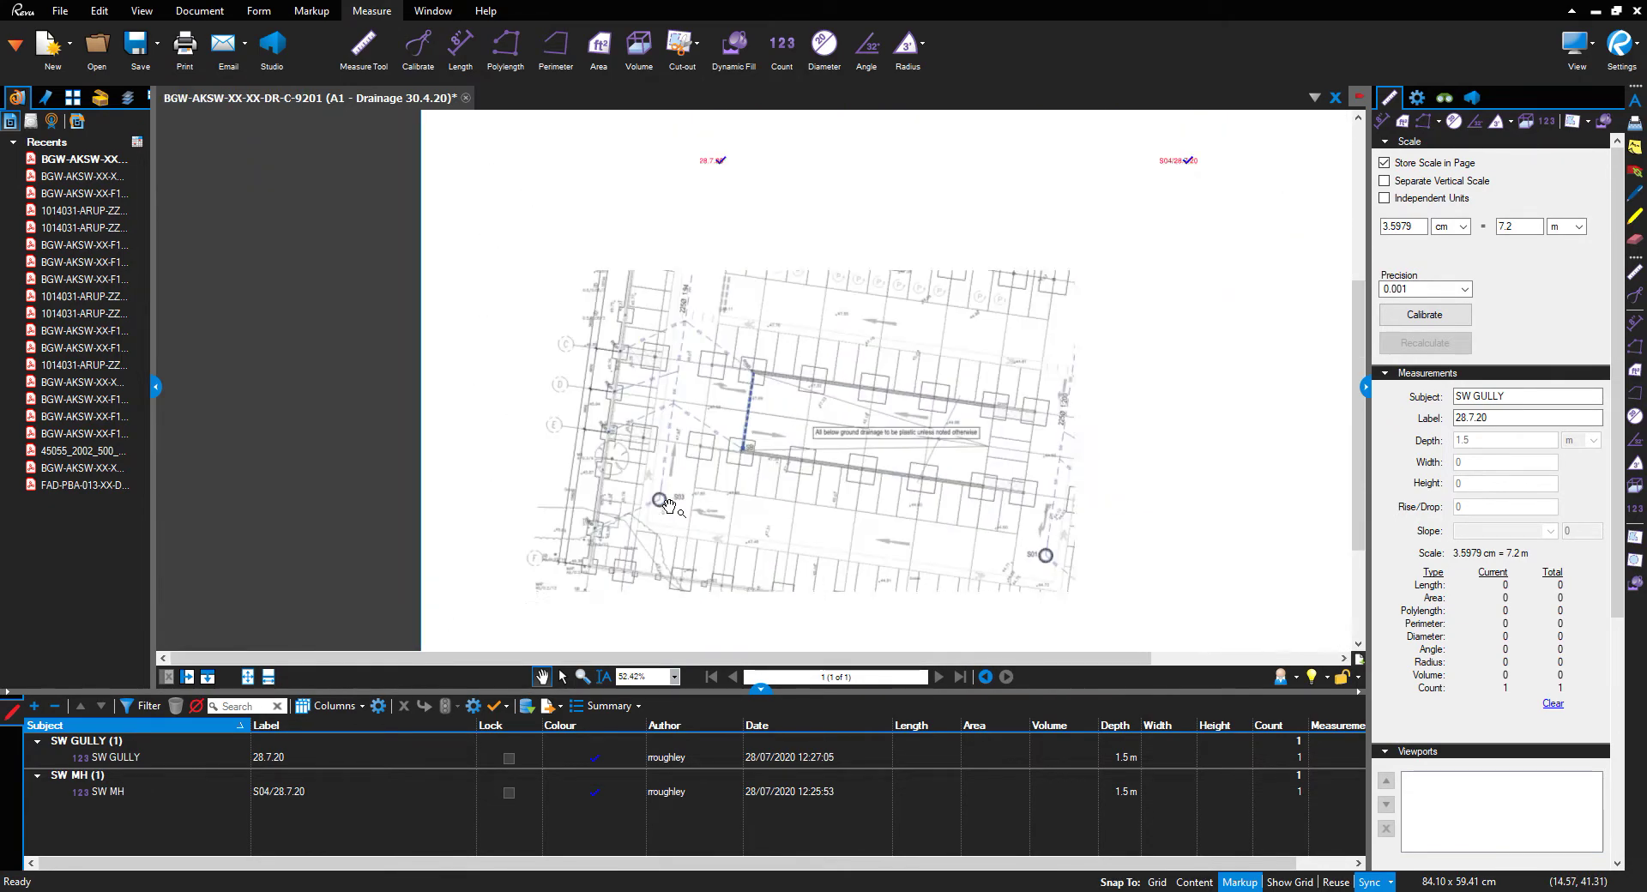
{"action": "scroll", "coordinate": [673, 429], "scroll_direction": "up", "scroll_amount": 4}
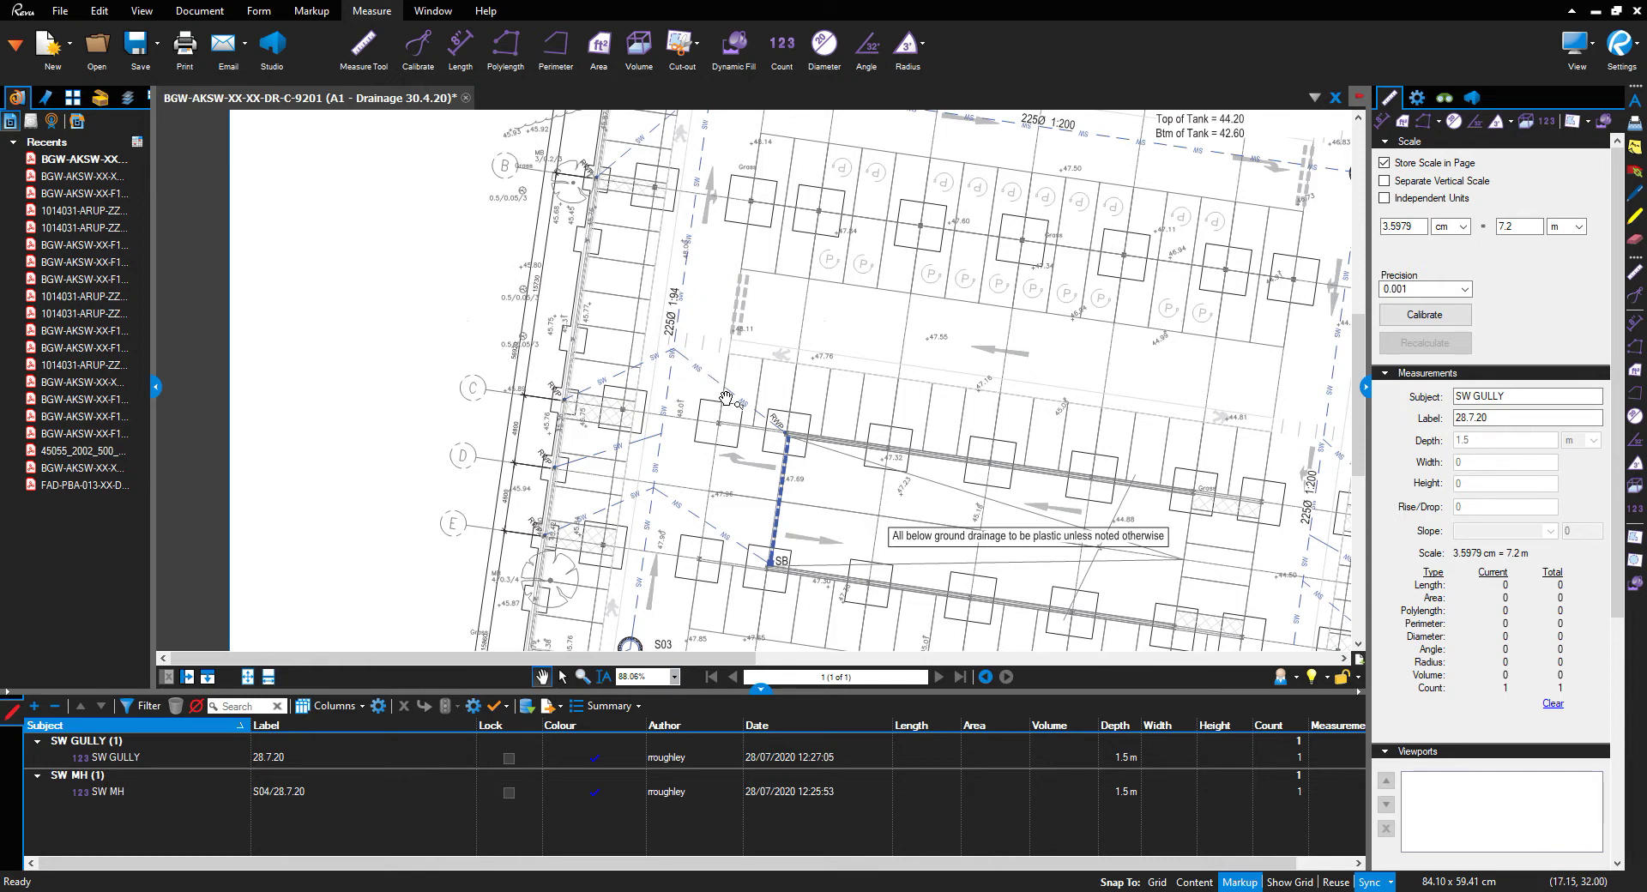
{"action": "scroll", "coordinate": [695, 378], "scroll_direction": "up", "scroll_amount": 2}
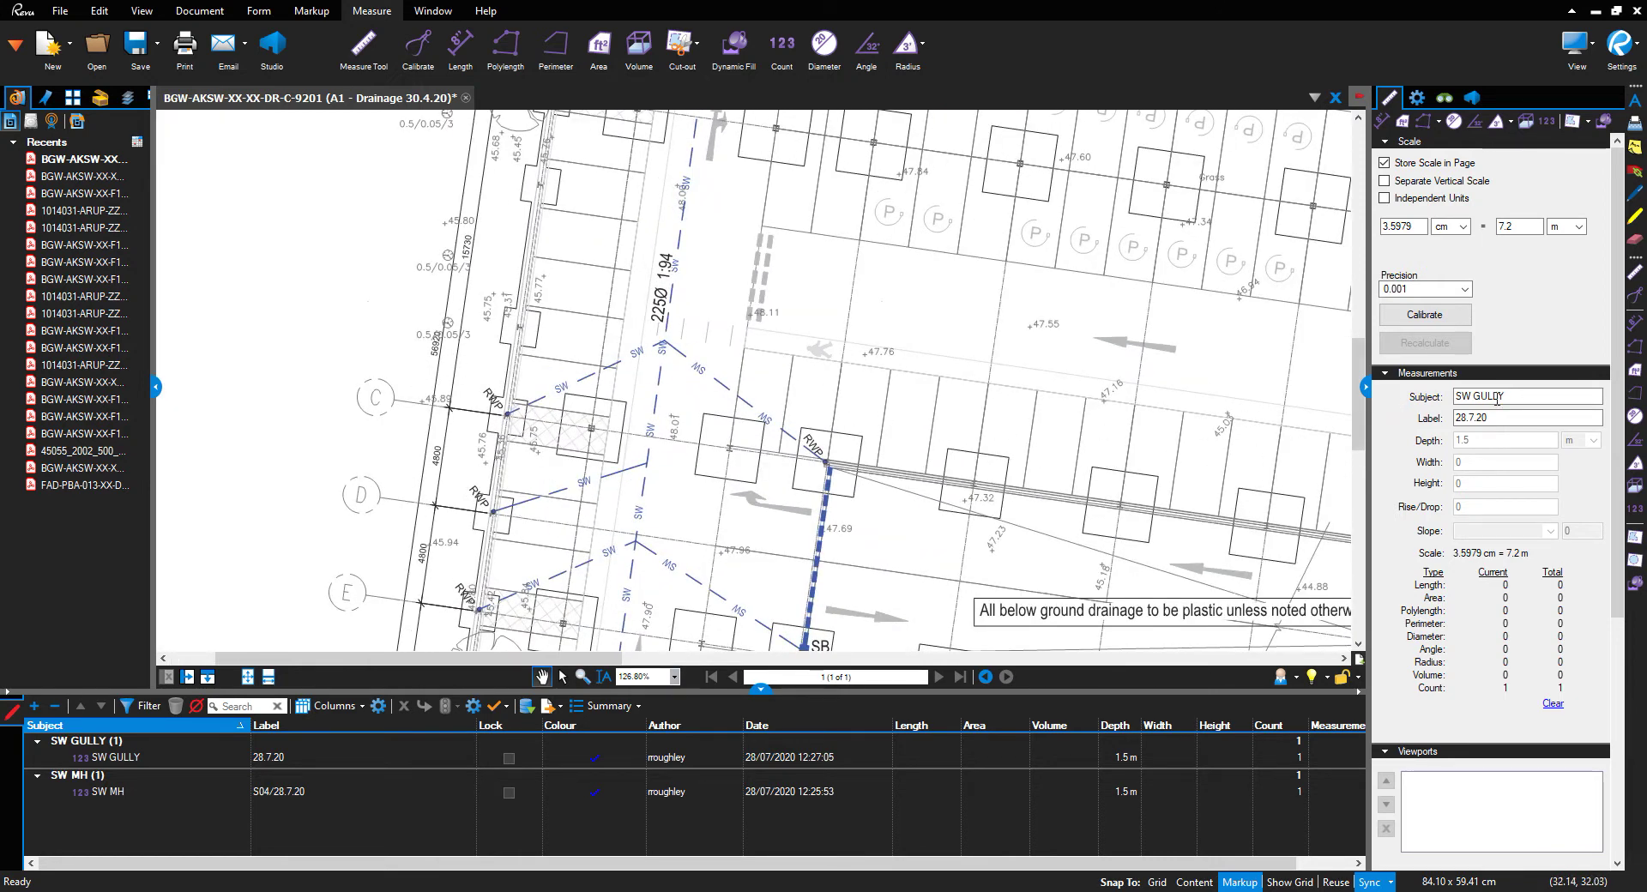
Start a new count with the subject changed to SW JUNC
{"action": "left_click", "coordinate": [1546, 121]}
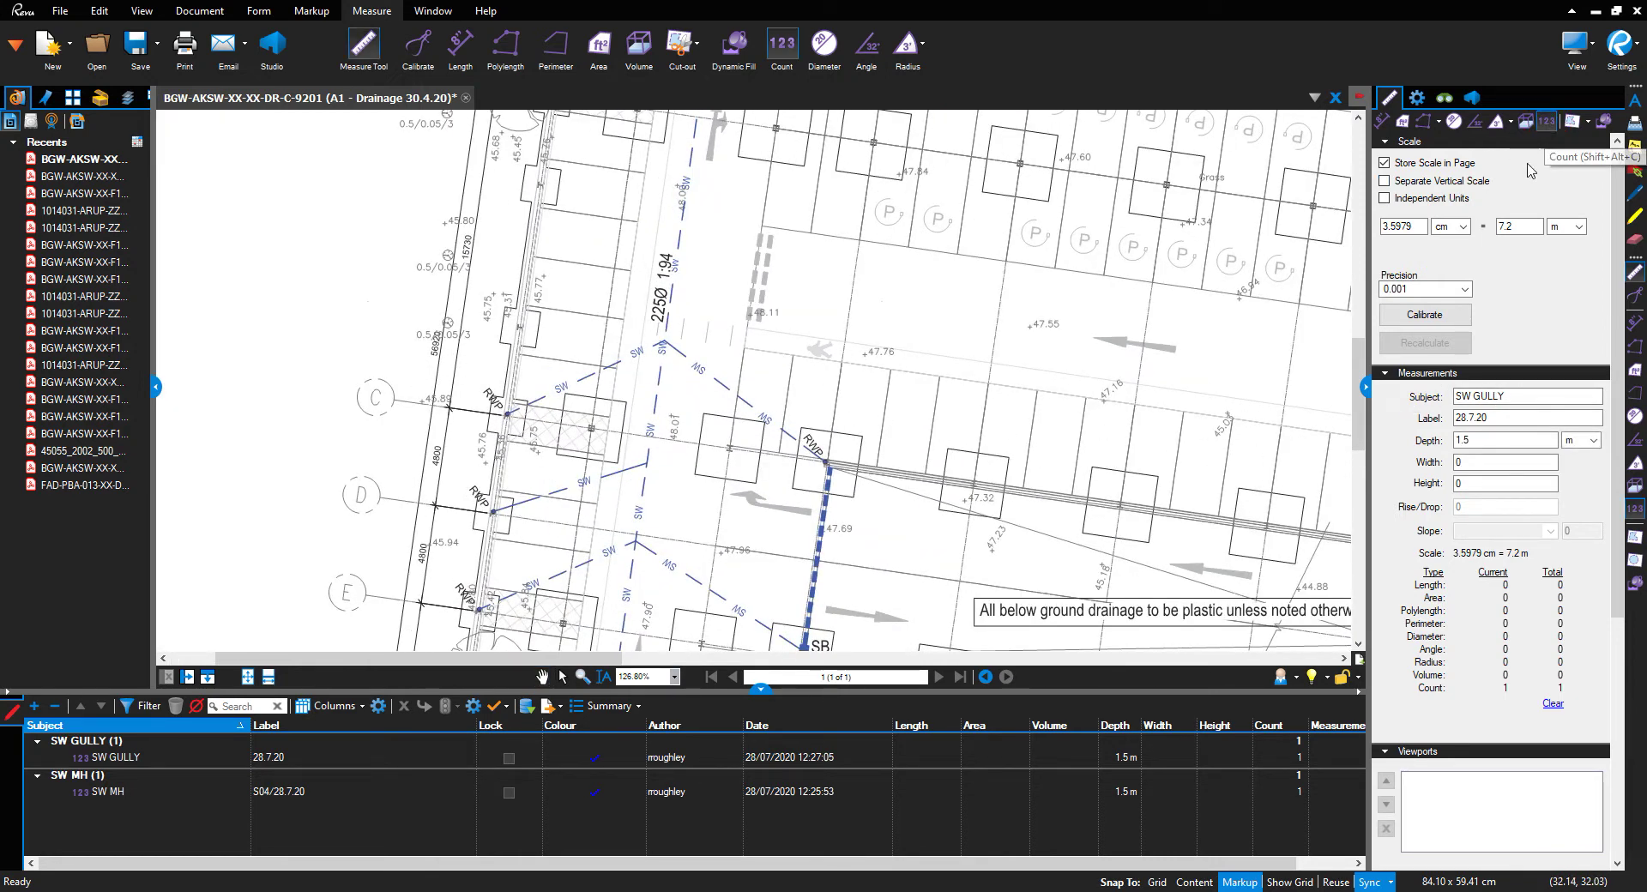
{"action": "left_click", "coordinate": [1516, 396]}
{"action": "key", "text": "BackSpace"}
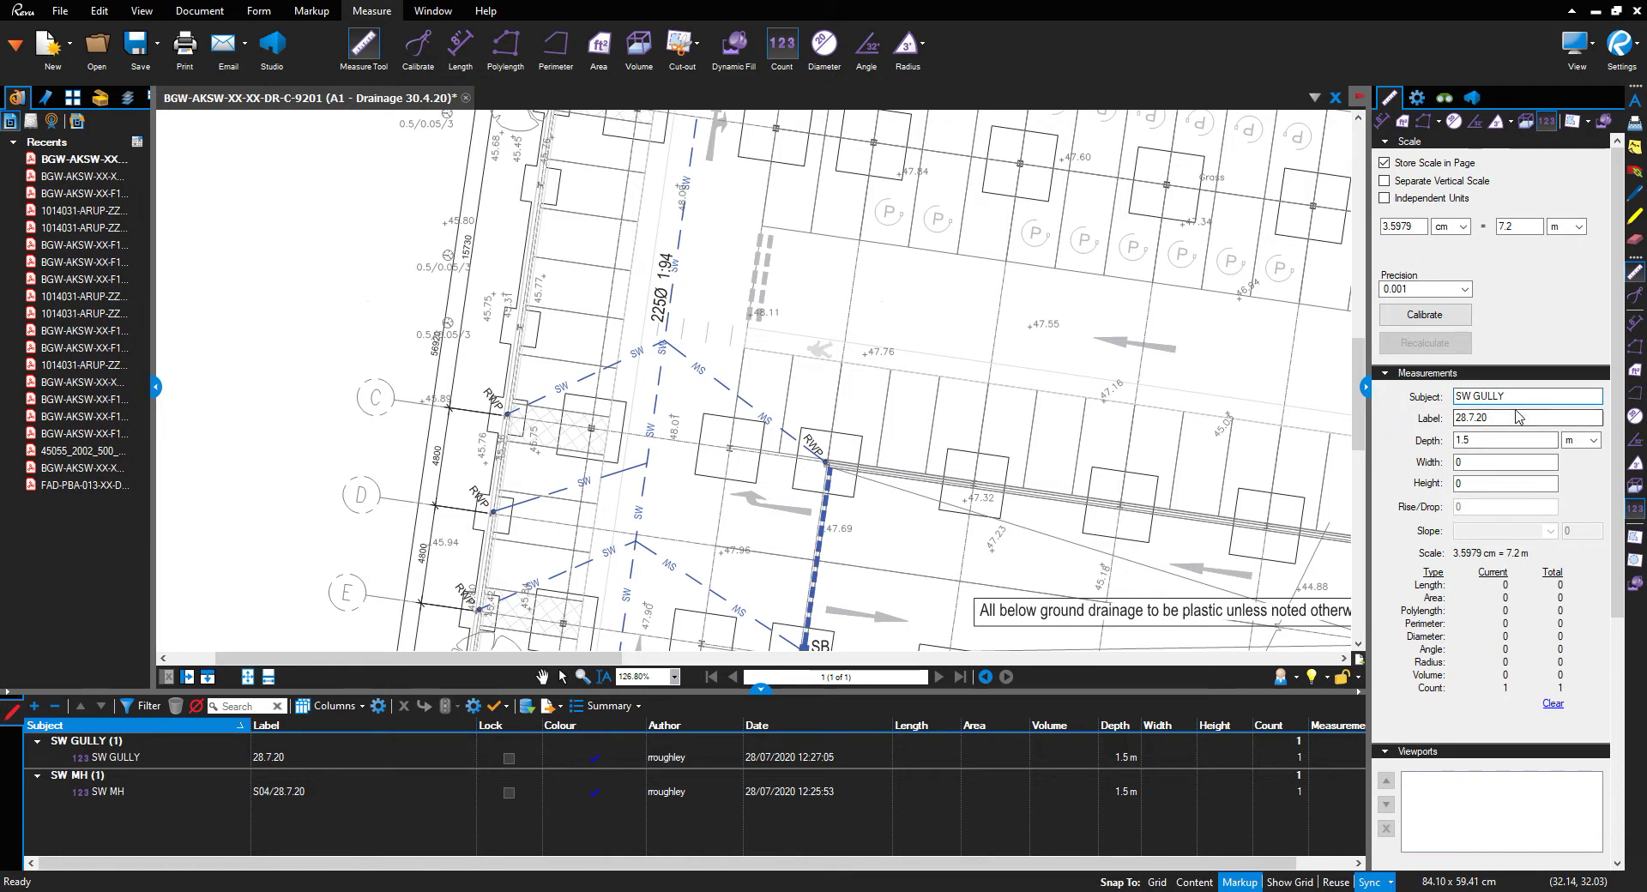
{"action": "key", "text": "BackSpace"}
{"action": "key", "text": "BackSpace"}
{"action": "key", "text": "BackSpace"}
{"action": "key", "text": "BackSpace"}
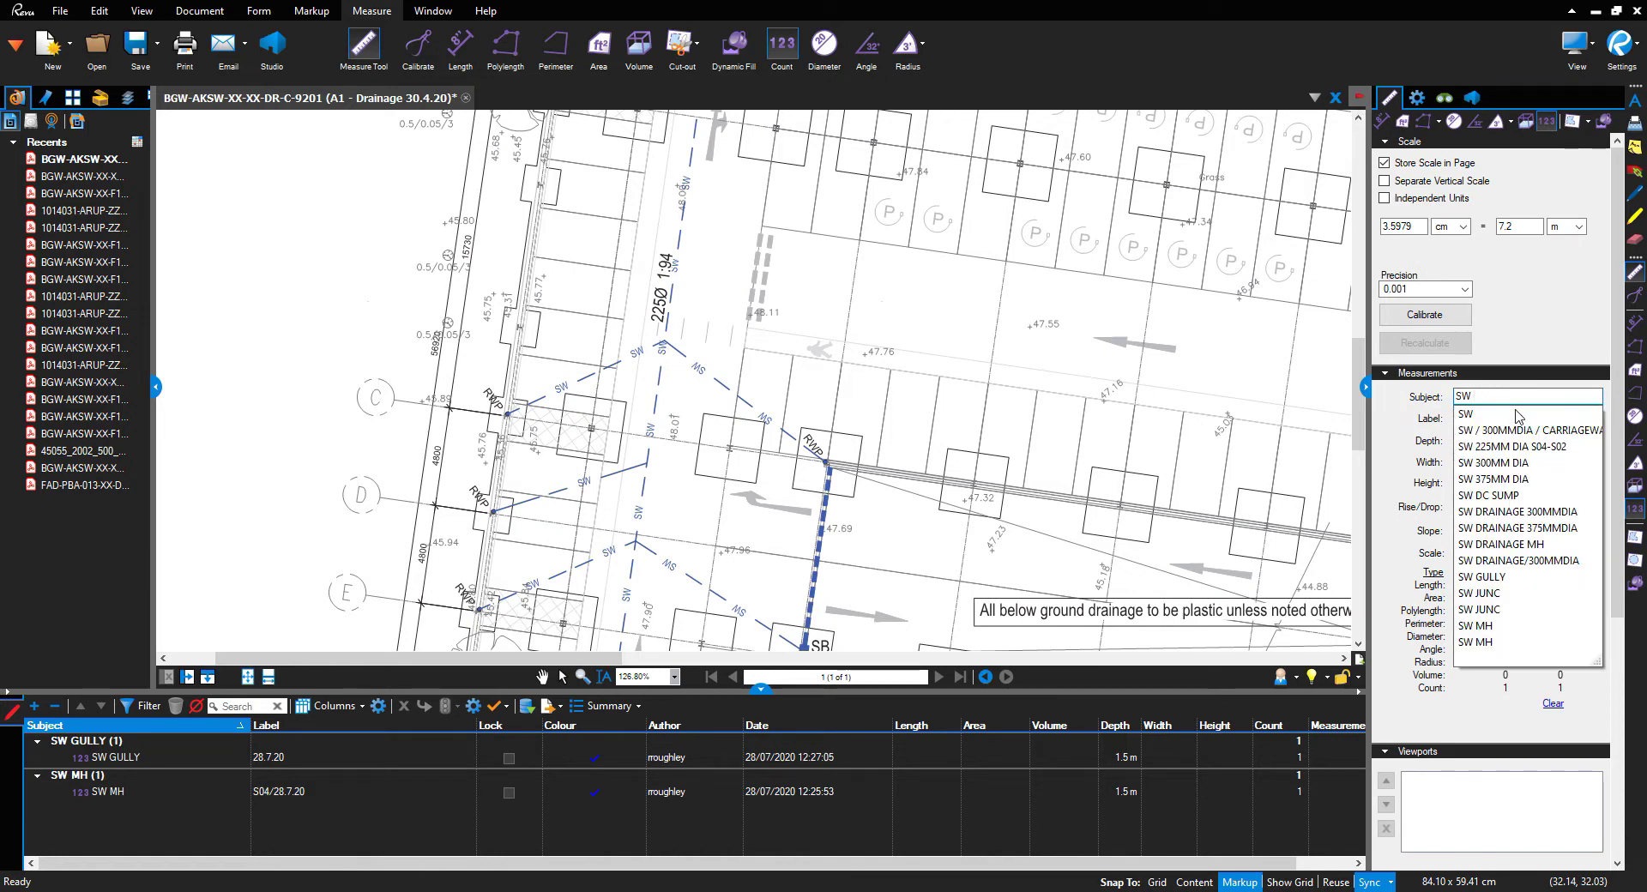
{"action": "type", "text": "JUNC"}
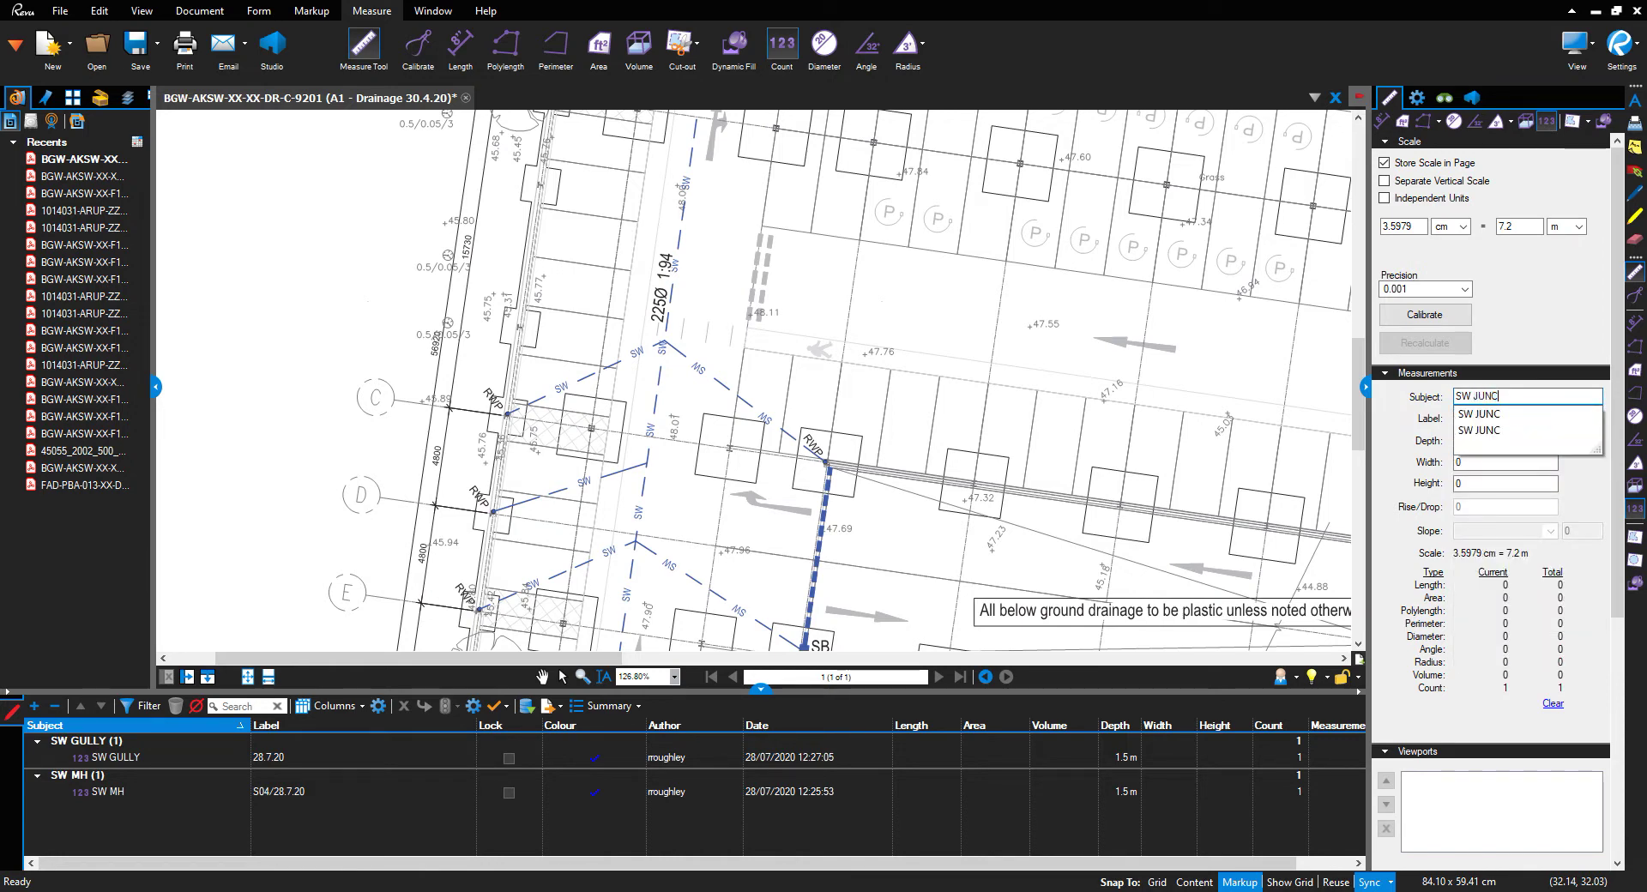
{"action": "left_click", "coordinate": [1518, 415]}
Set the count label to S04-S05/225-150MM/28.7.20 and the depth to 1.0 m
{"action": "left_click", "coordinate": [1511, 420]}
{"action": "left_click_drag", "start_coordinate": [1511, 420], "coordinate": [1455, 423]}
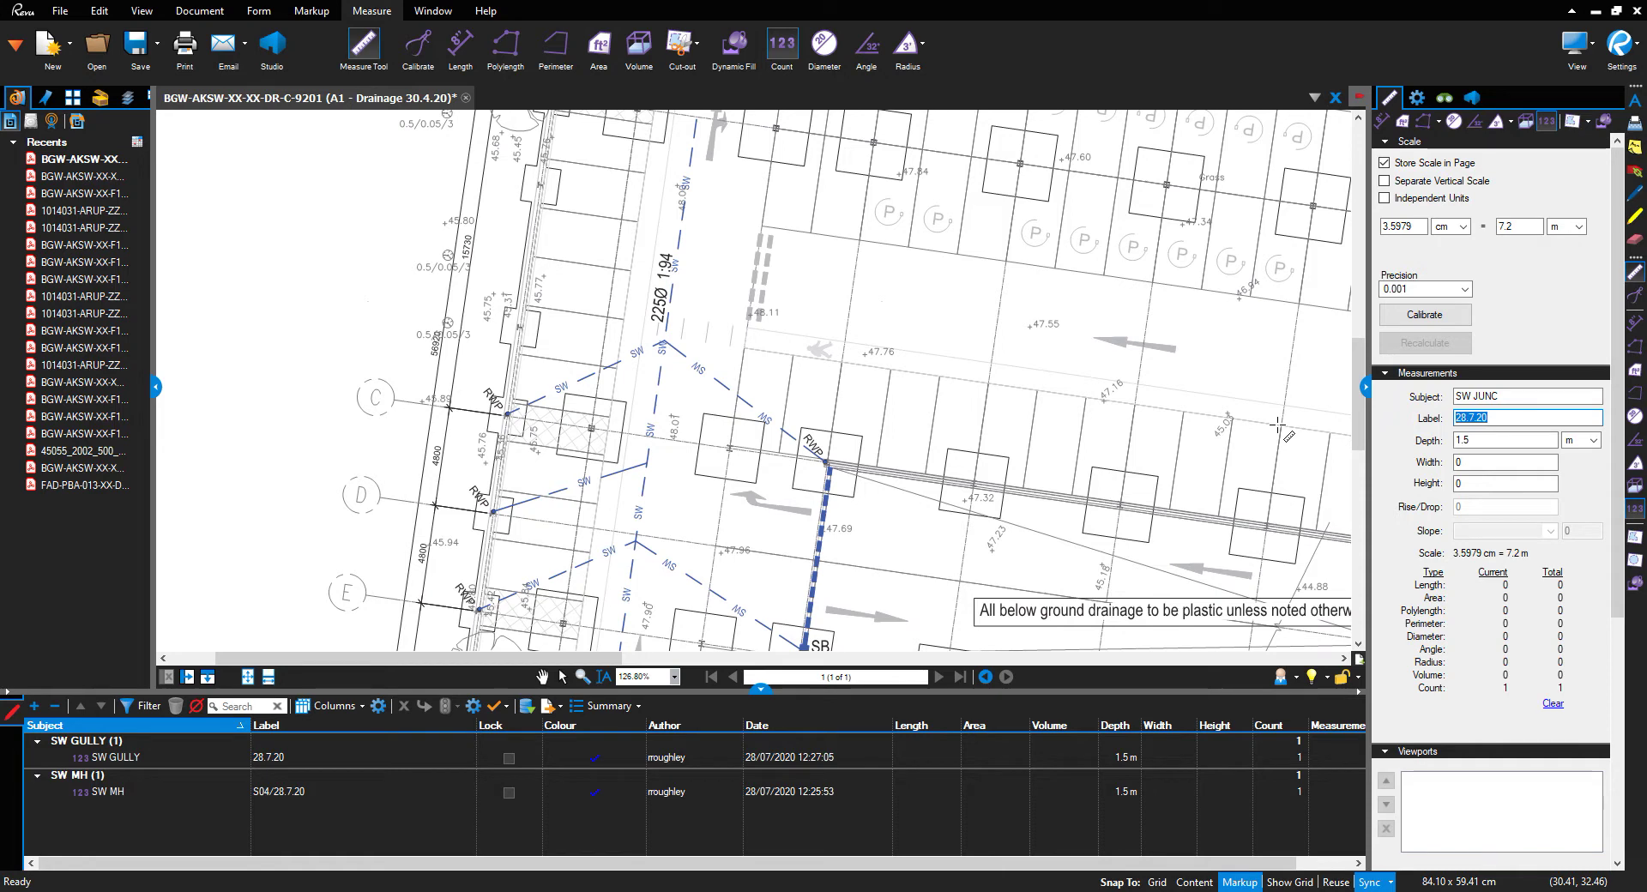
{"action": "type", "text": "S04"}
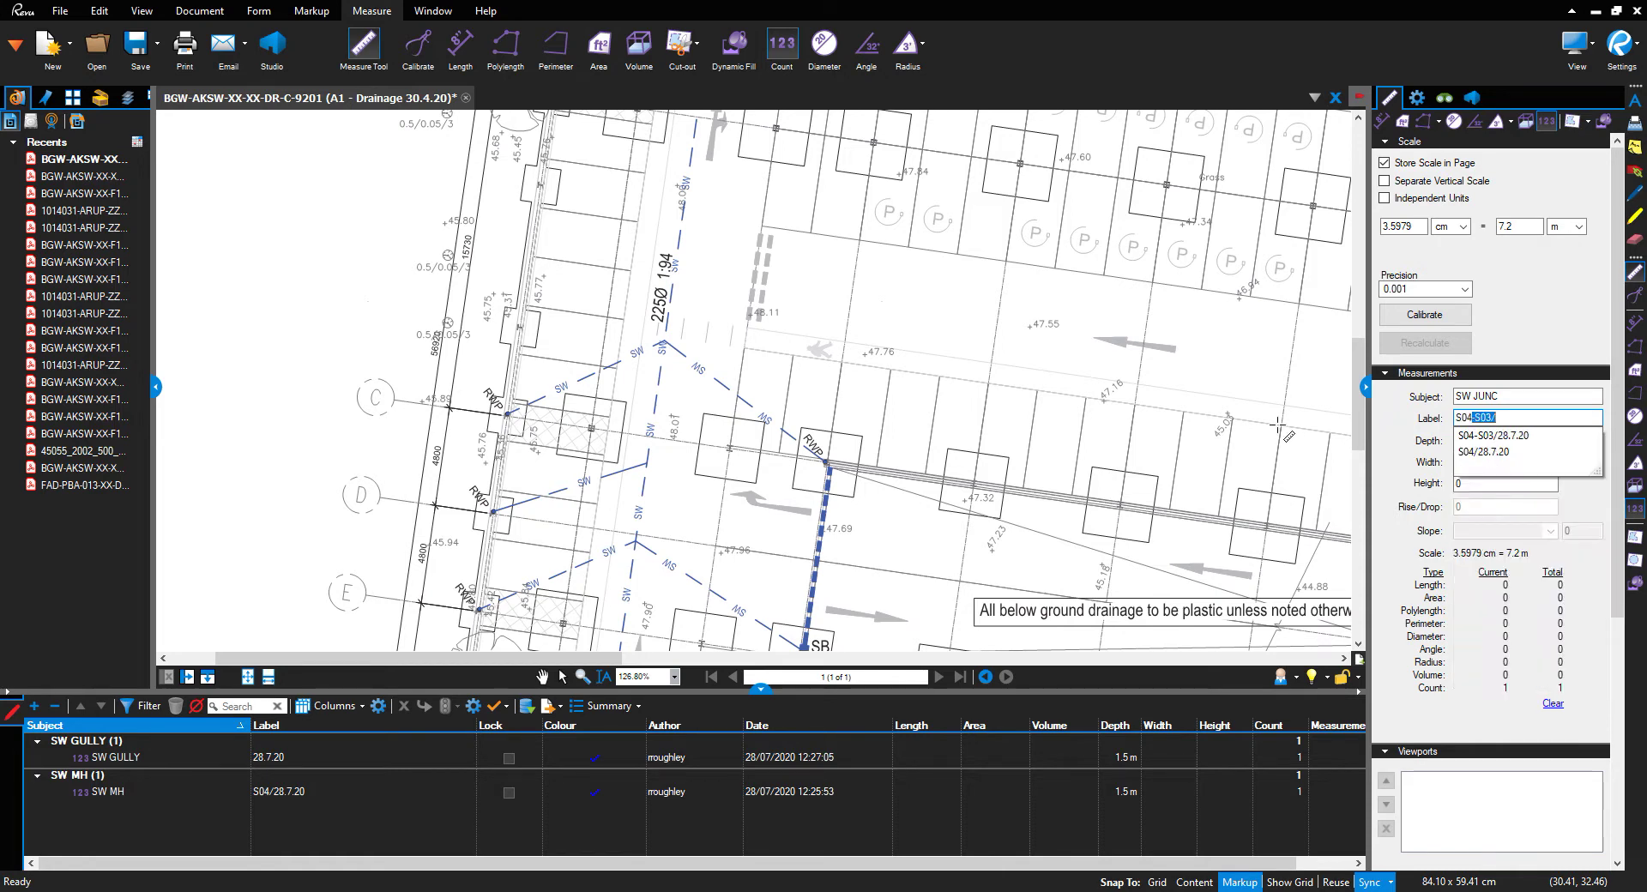
{"action": "type", "text": "-S05"}
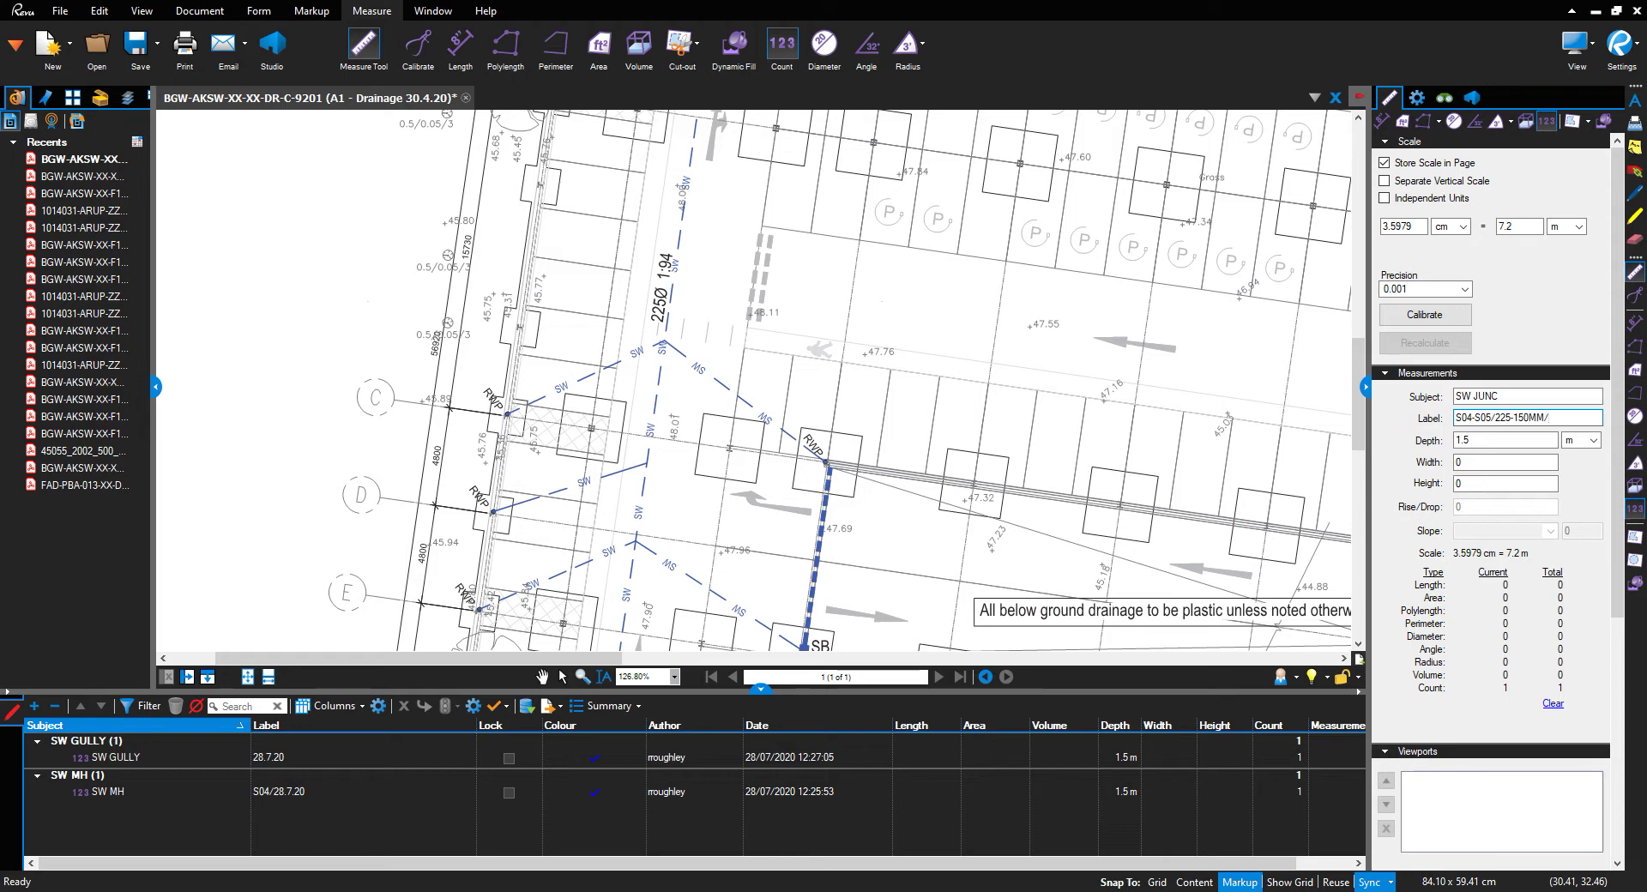
{"action": "type", "text": ".7.20"}
{"action": "left_click", "coordinate": [1494, 446]}
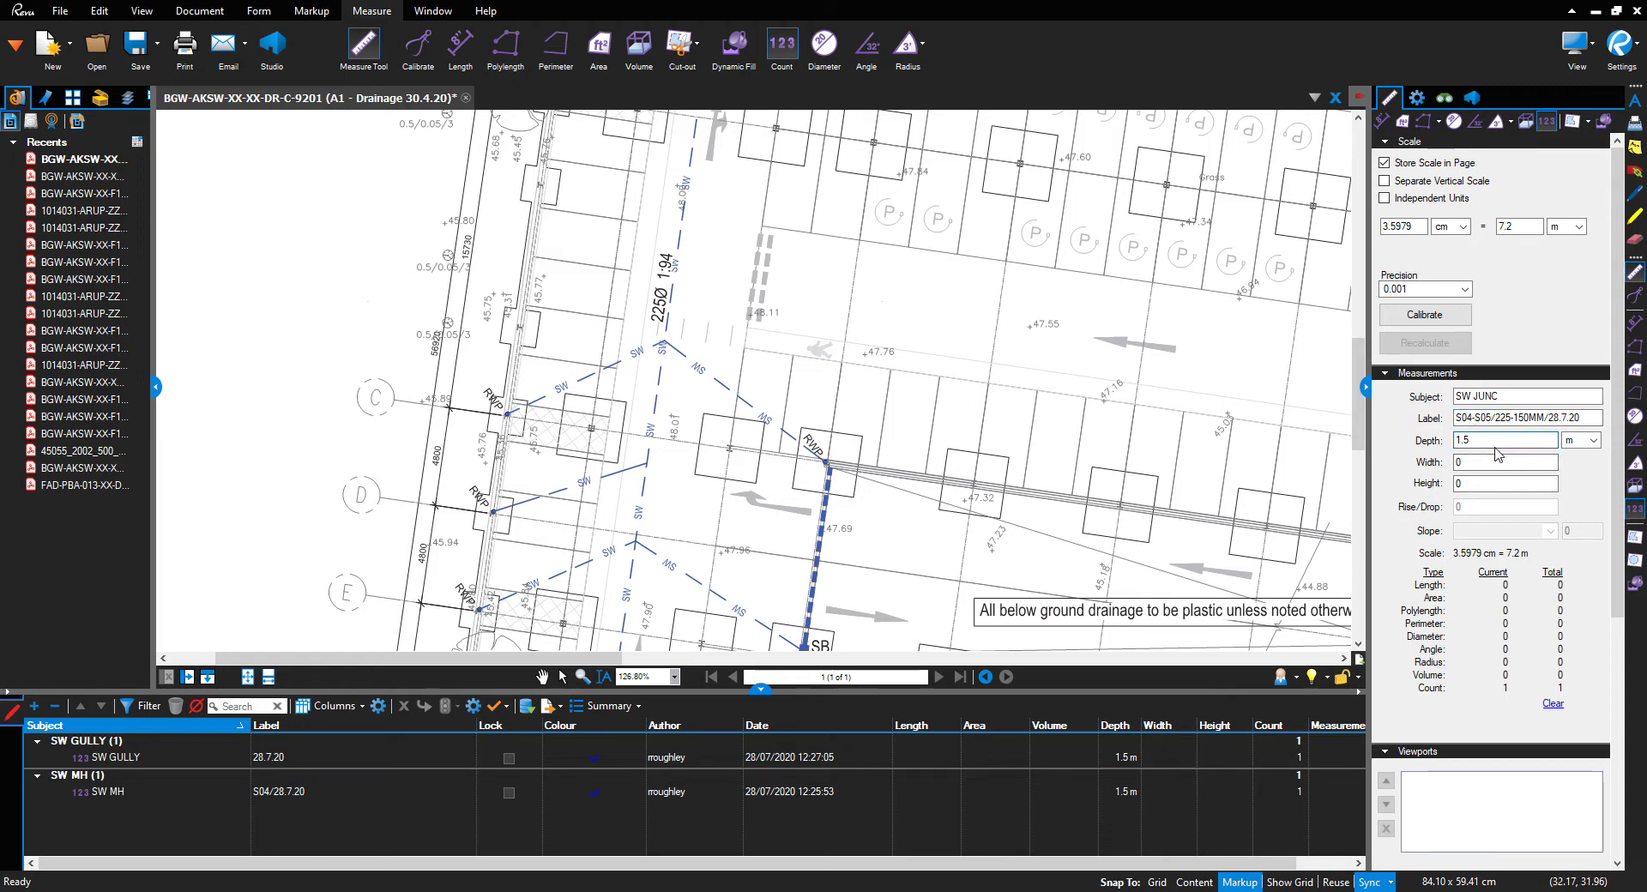
{"action": "key", "text": "BackSpace"}
{"action": "key", "text": "BackSpace"}
{"action": "type", "text": ".0"}
{"action": "key", "text": "Return"}
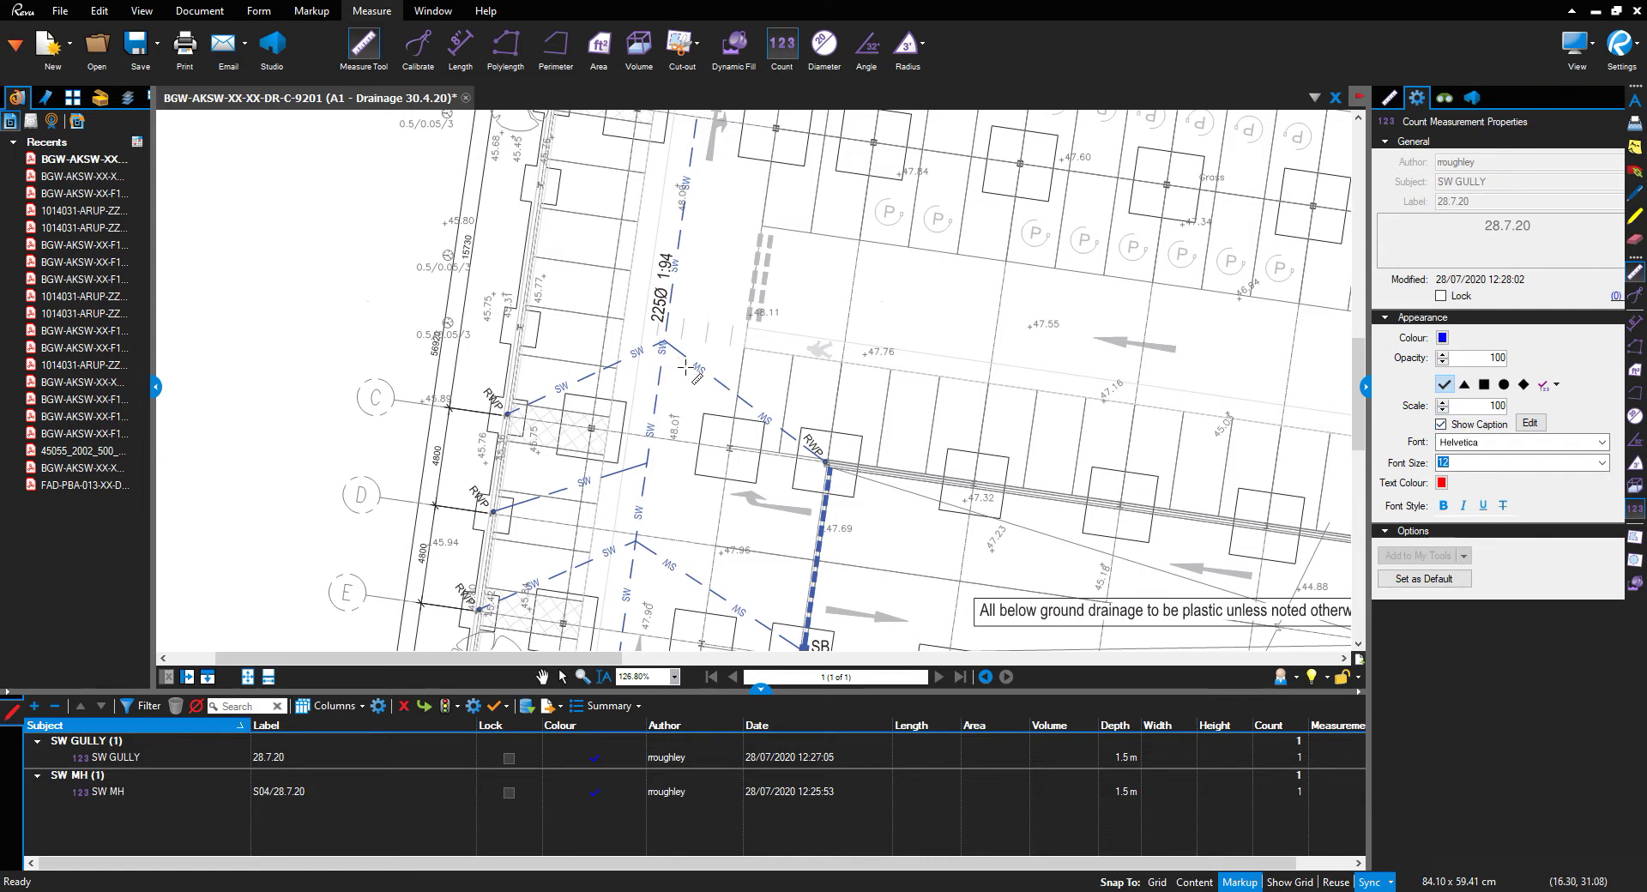
Place an SW JUNC count on the pipe junction beside the 225Ø 1:94 run
{"action": "scroll", "coordinate": [695, 369], "scroll_direction": "up", "scroll_amount": 2}
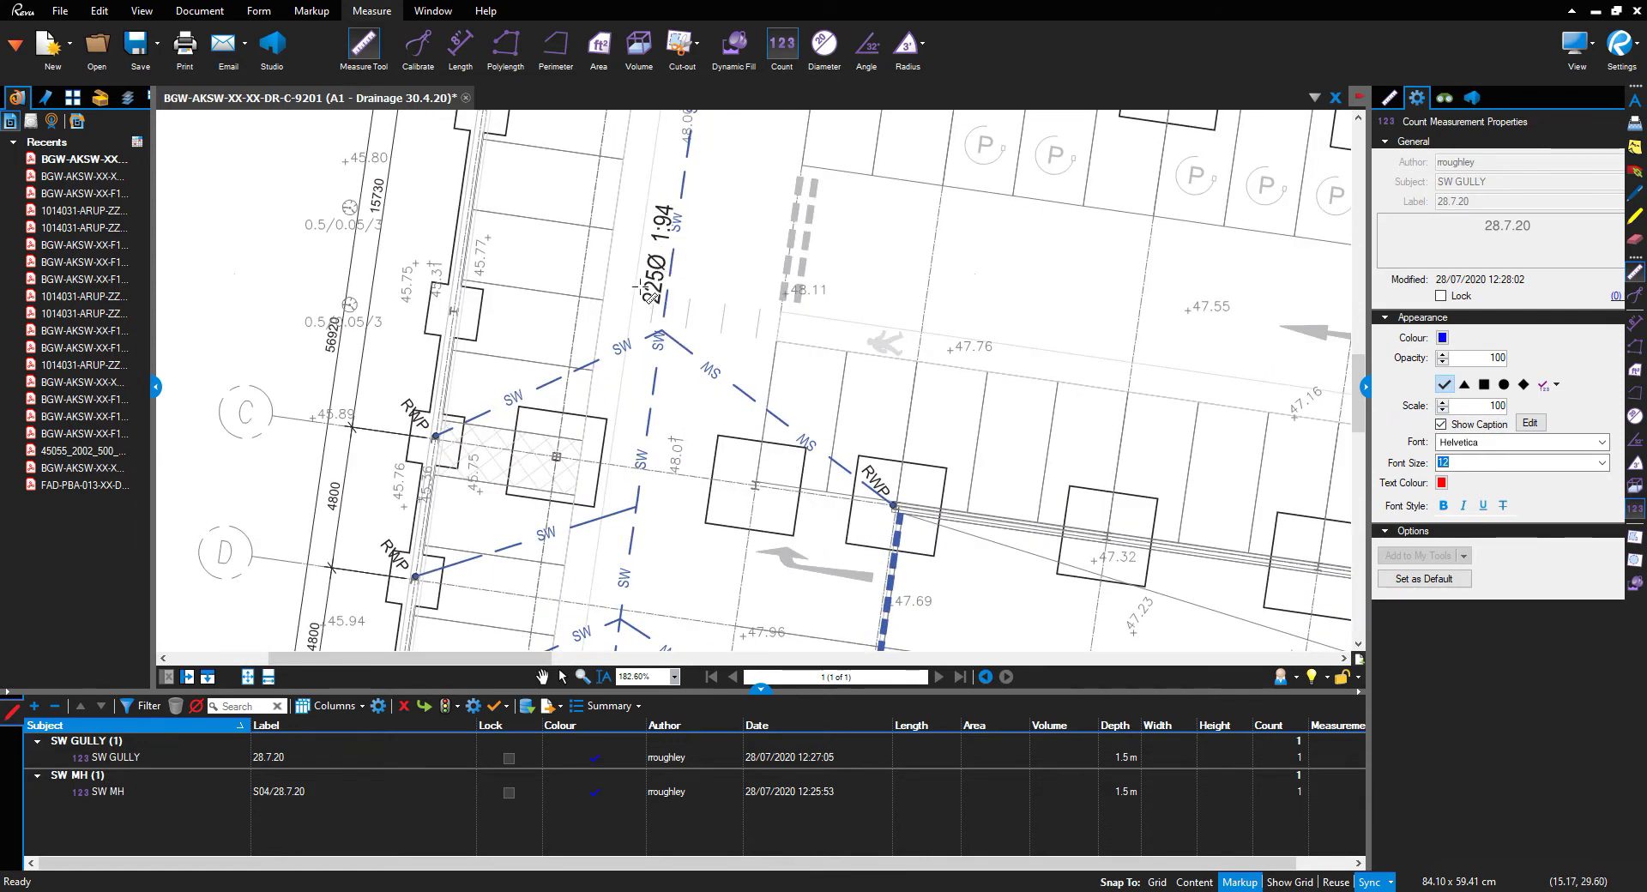
{"action": "left_click", "coordinate": [664, 328]}
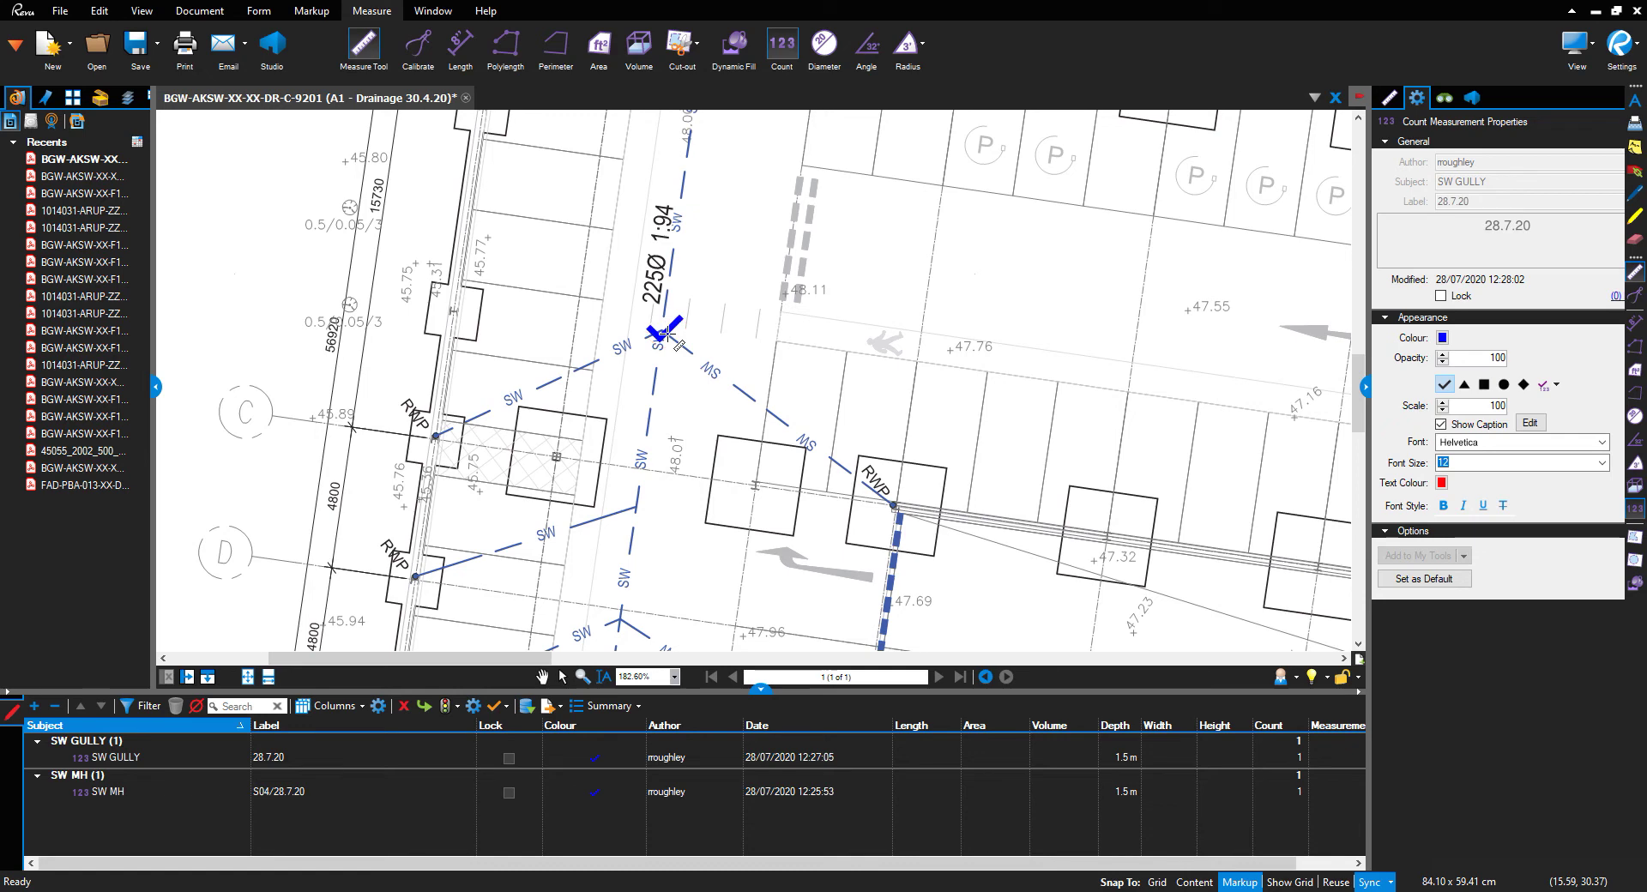
{"action": "right_click", "coordinate": [739, 329]}
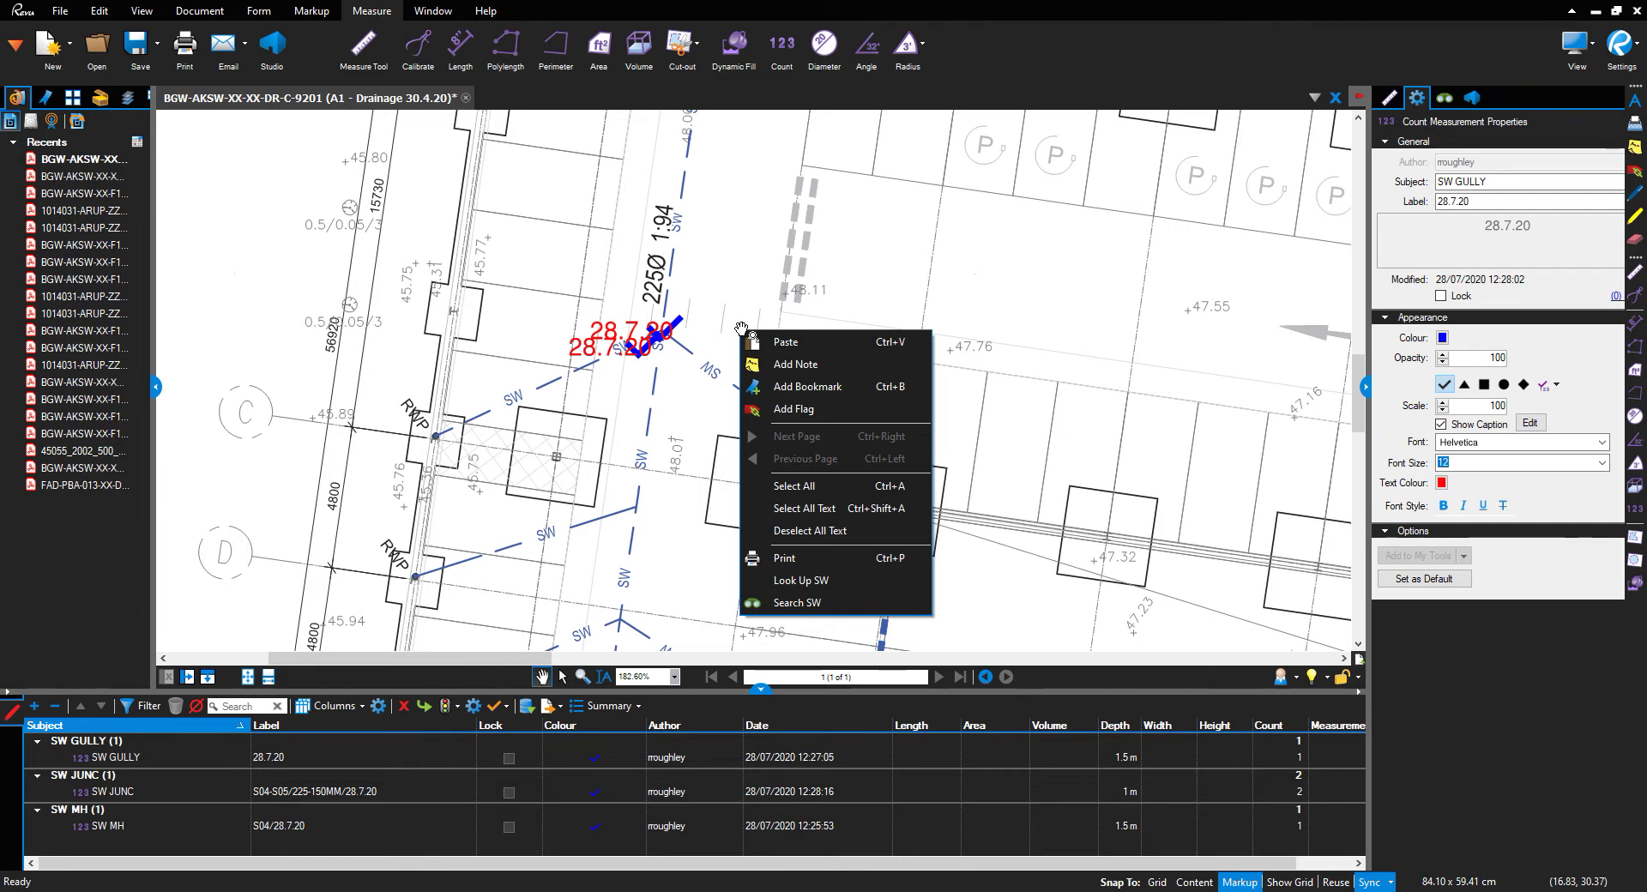
Enlarge the Markups list and step through the SW MH, SW JUNC and SW GULLY counts
{"action": "left_click", "coordinate": [723, 791]}
{"action": "key", "text": "Down"}
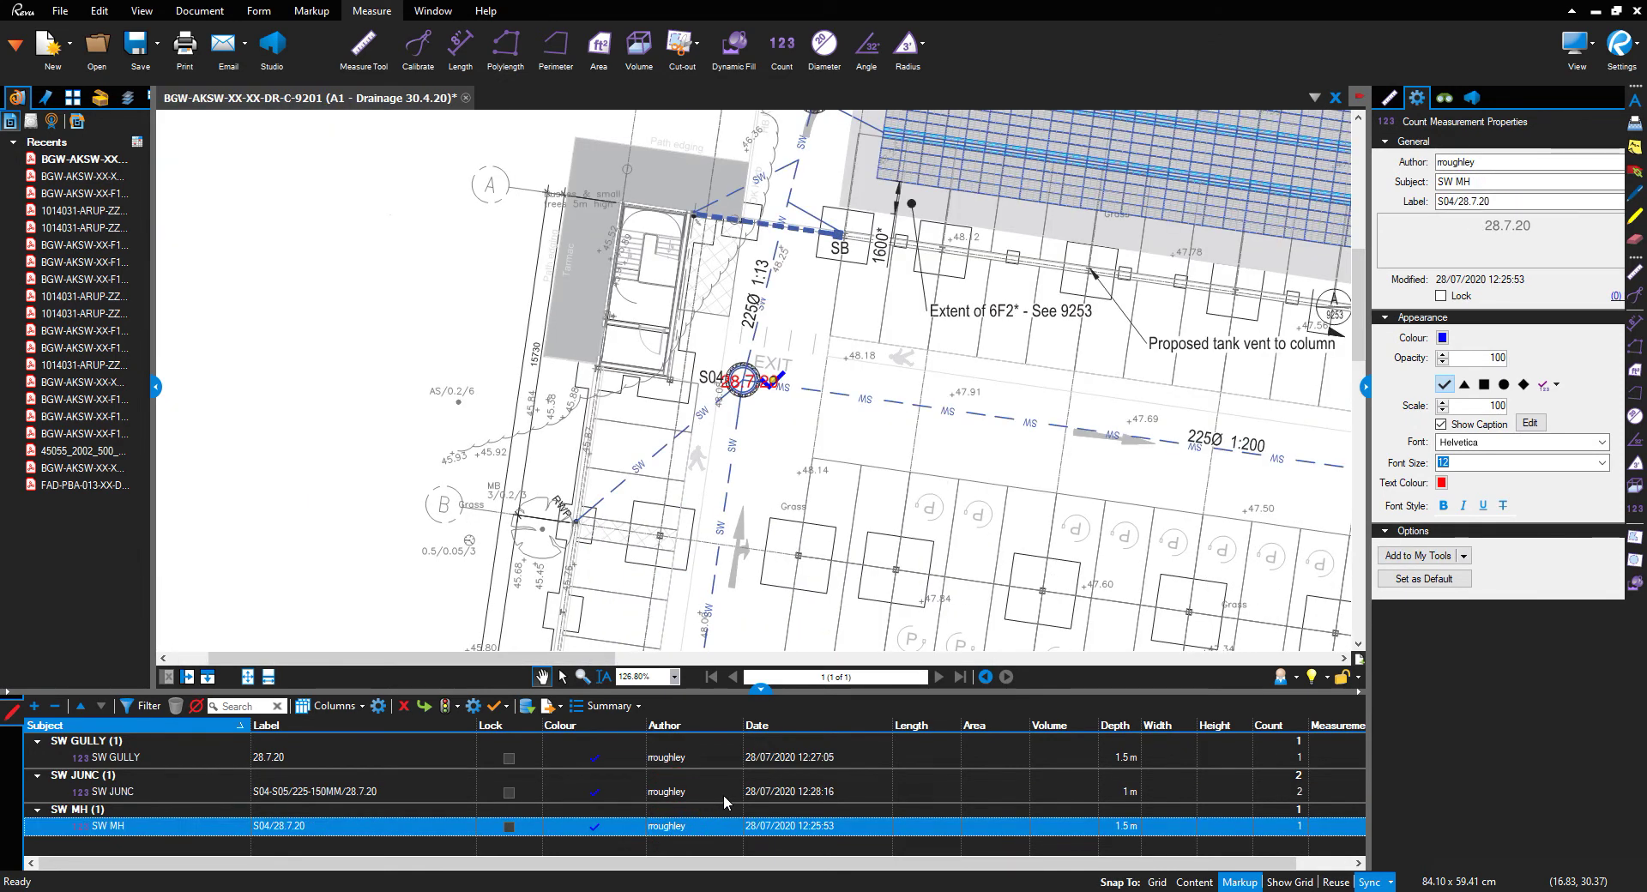
{"action": "key", "text": "Up"}
{"action": "key", "text": "Up"}
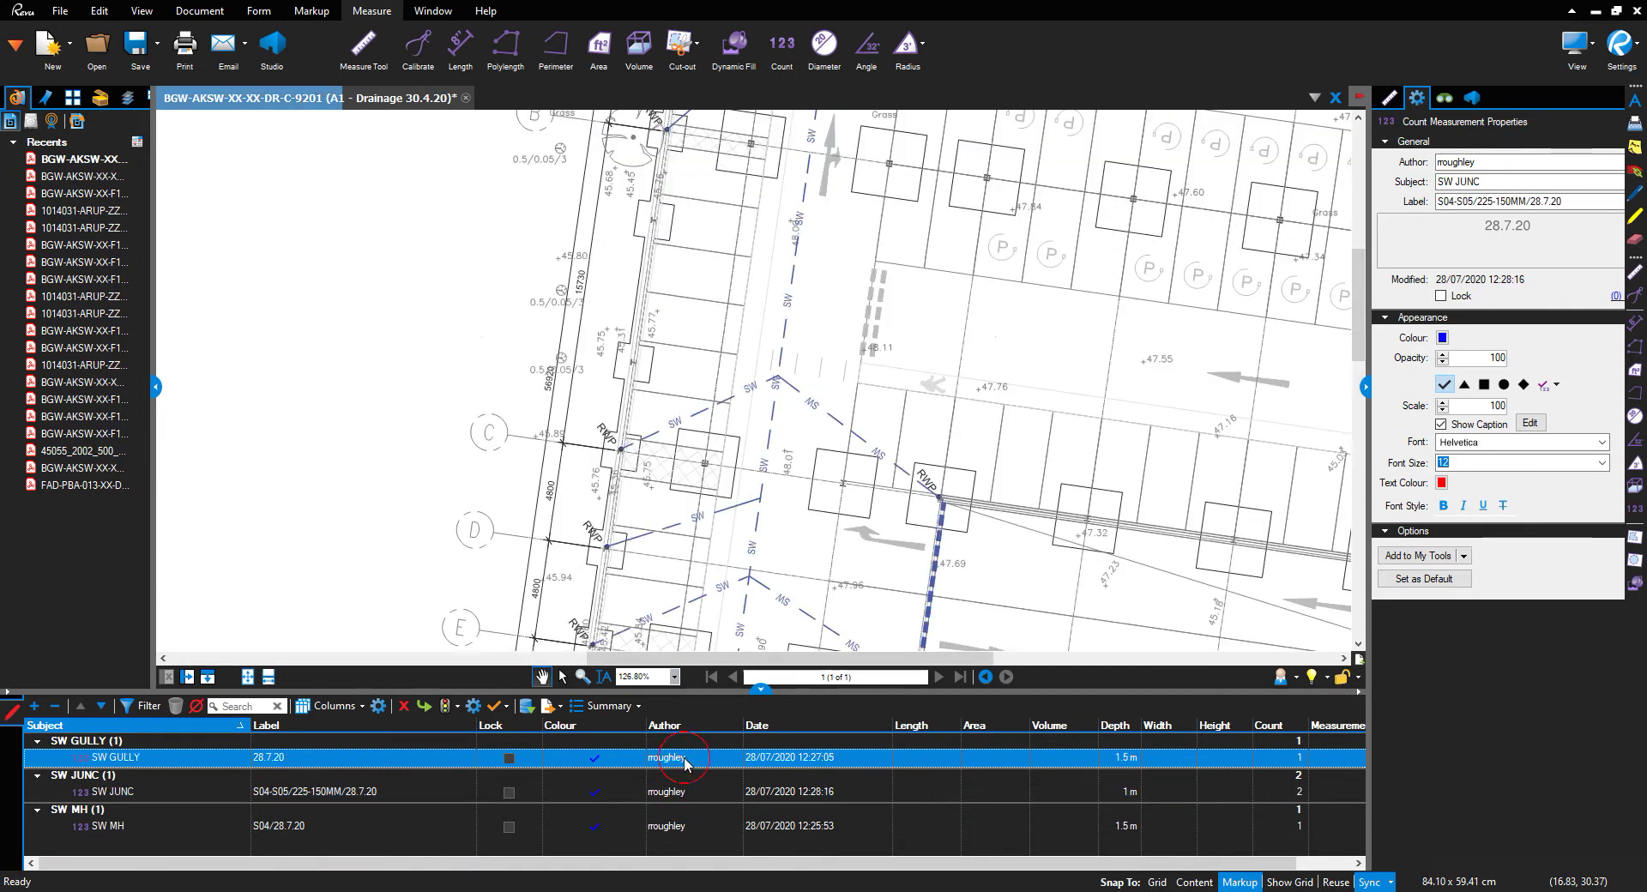
{"action": "left_click", "coordinate": [1228, 794]}
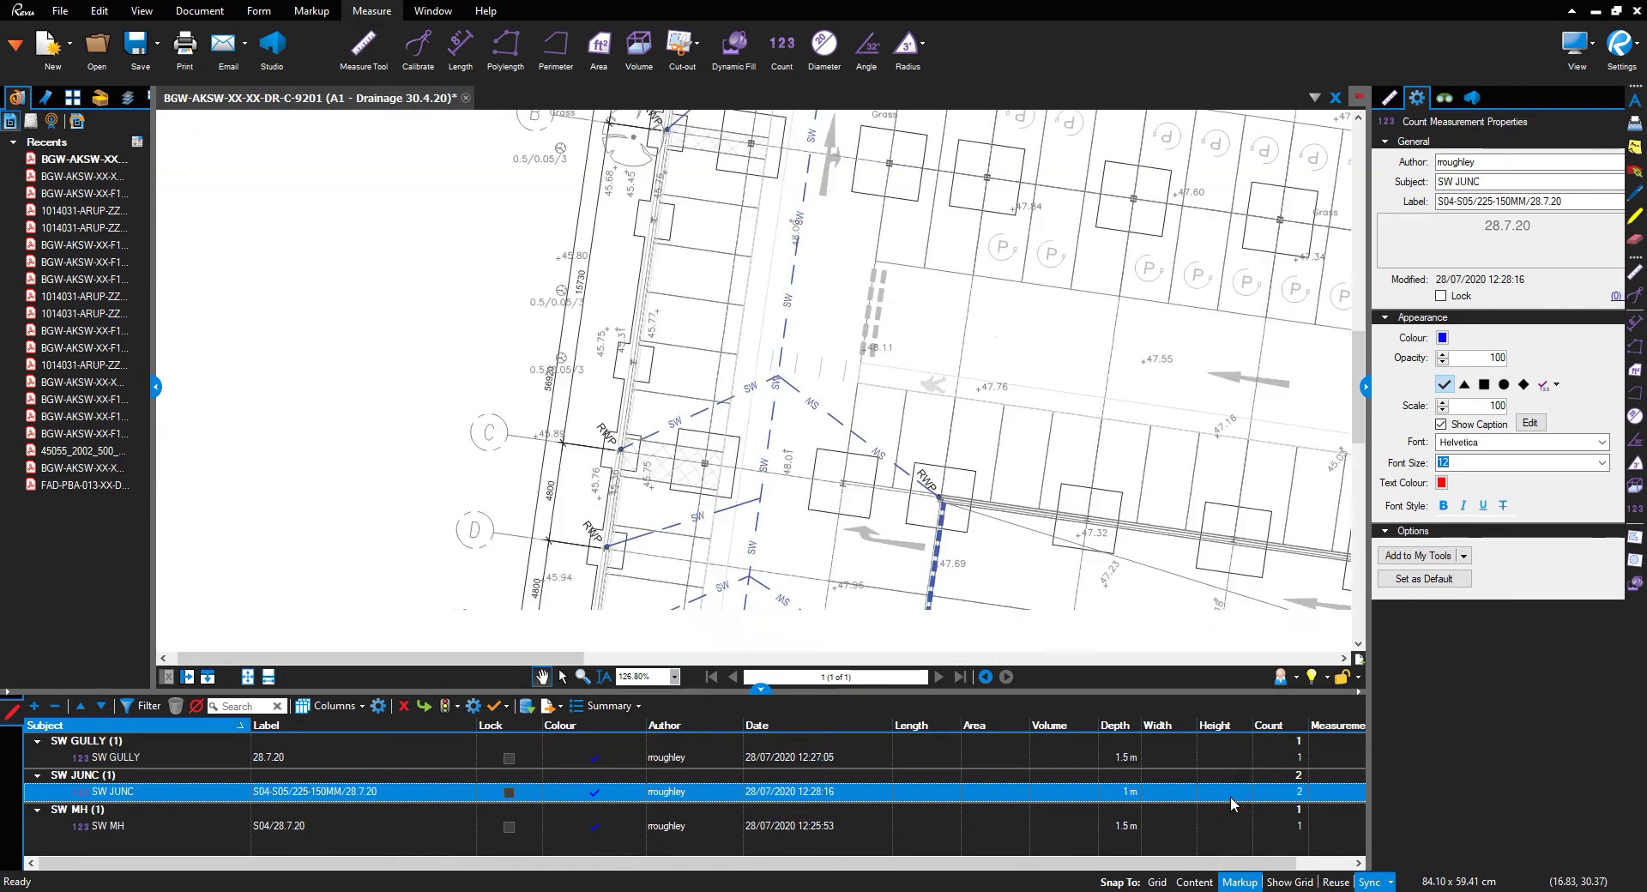
{"action": "left_click_drag", "start_coordinate": [719, 690], "coordinate": [717, 525]}
{"action": "left_click", "coordinate": [632, 661]}
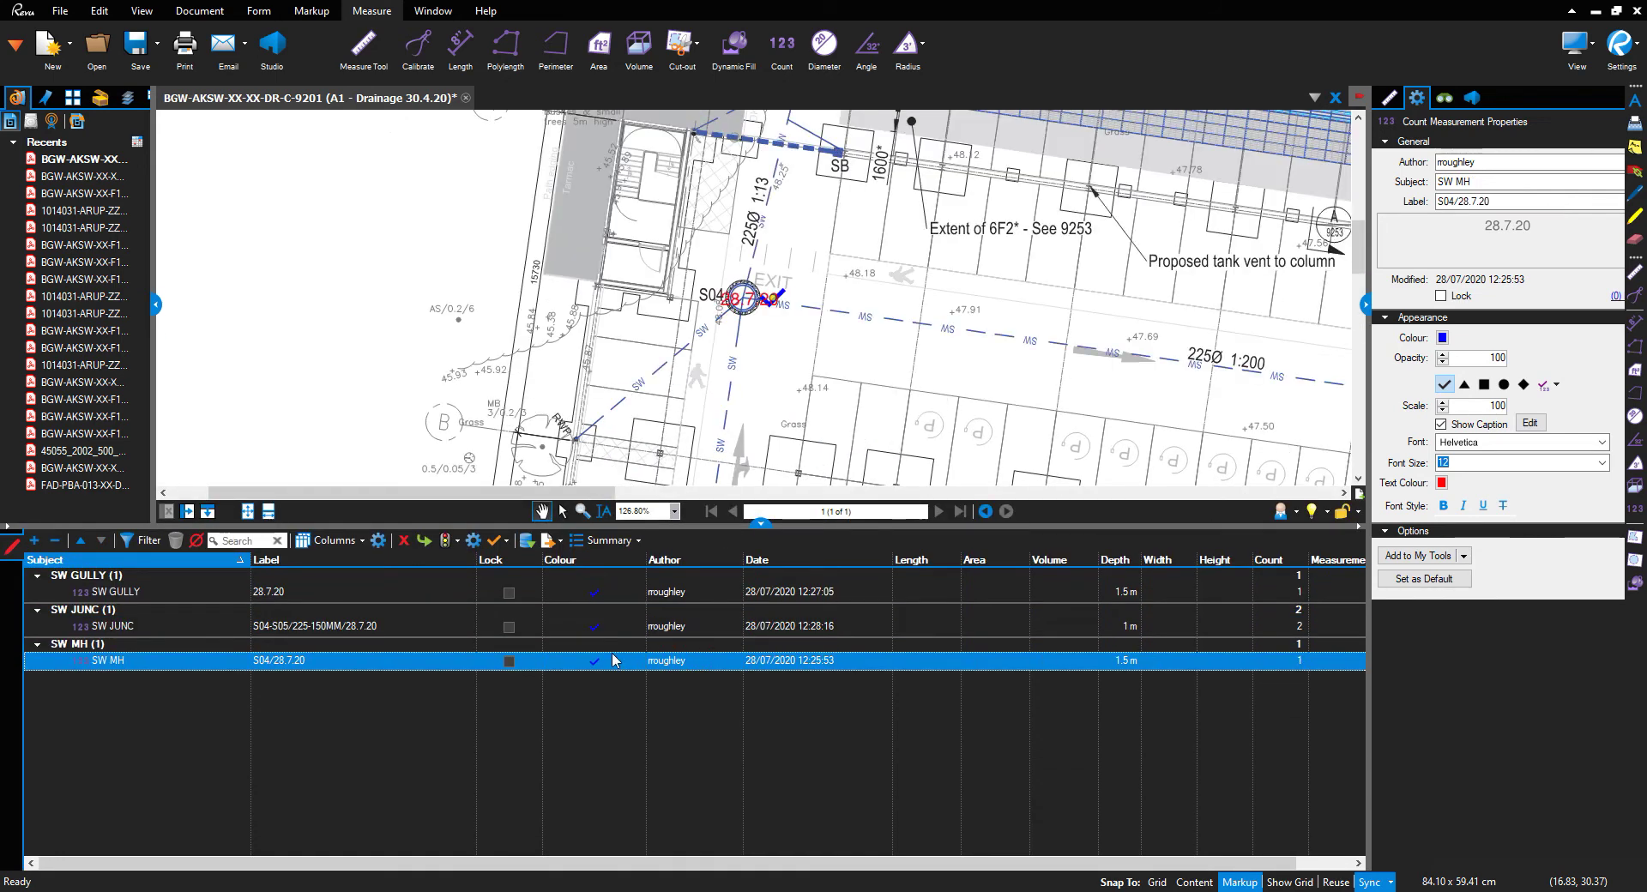
{"action": "left_click", "coordinate": [573, 633]}
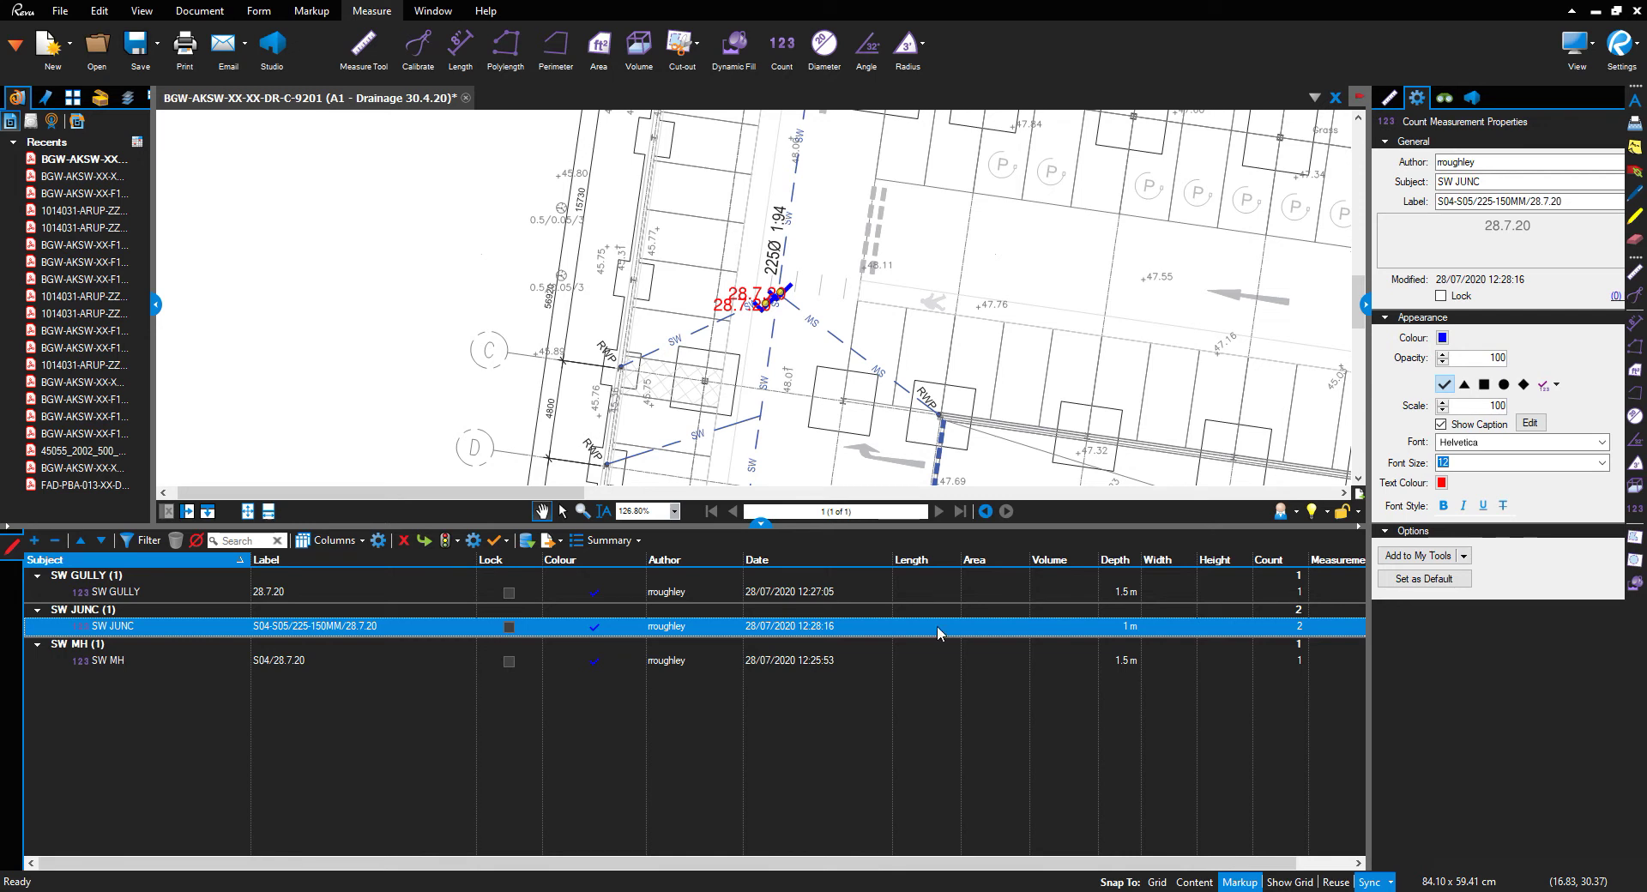
Split the SW JUNC count into two separate SW JUNC entries and check each one
{"action": "right_click", "coordinate": [875, 631]}
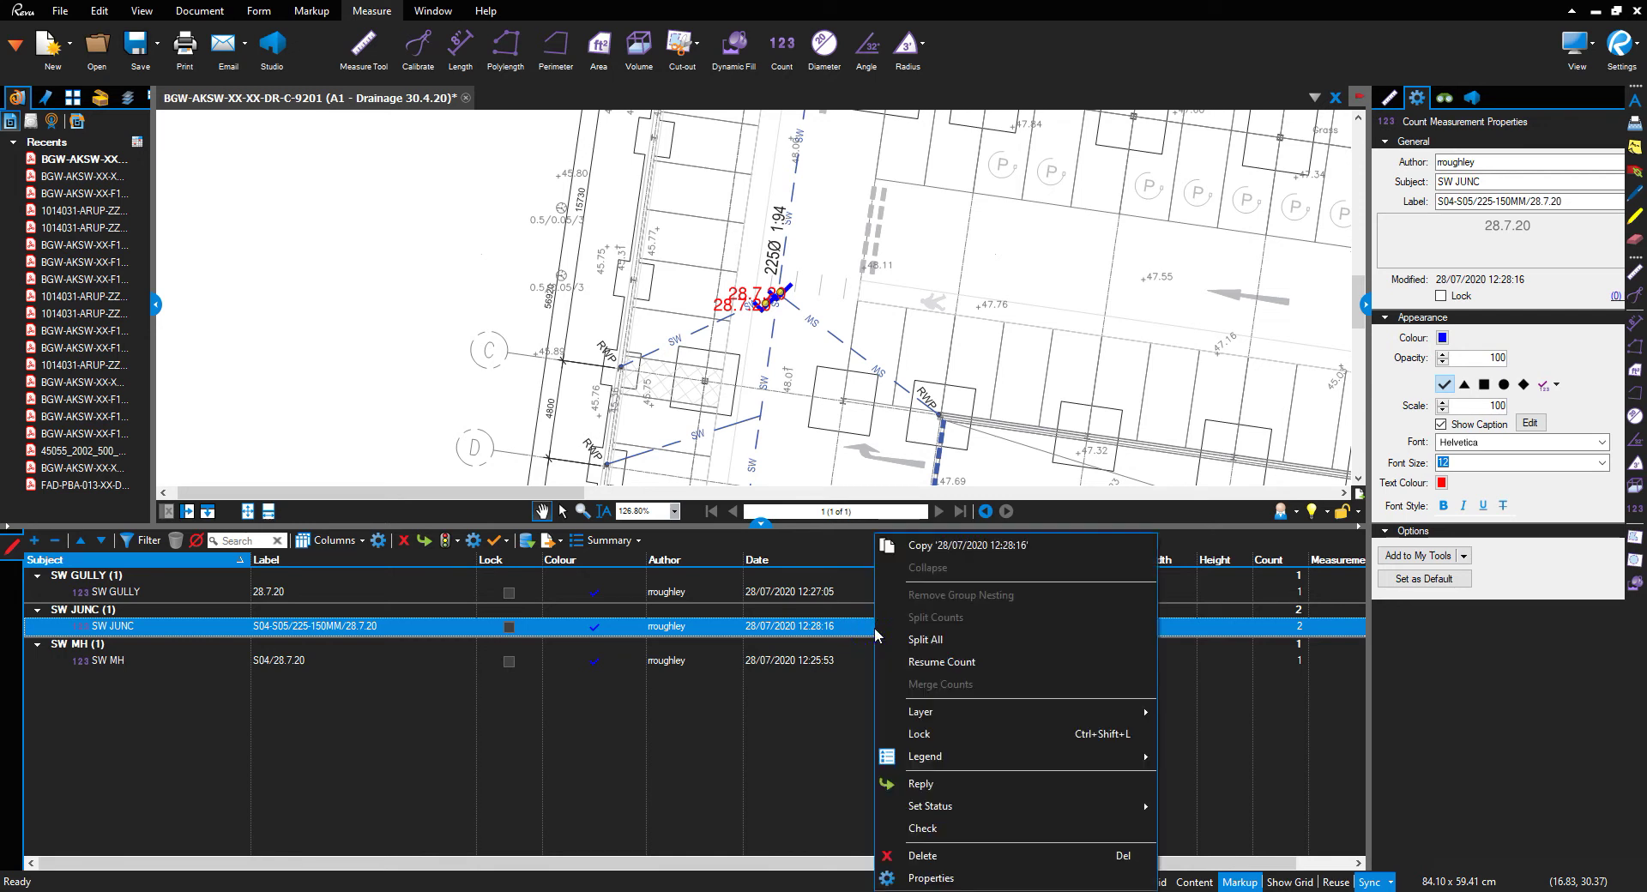
{"action": "left_click", "coordinate": [924, 641]}
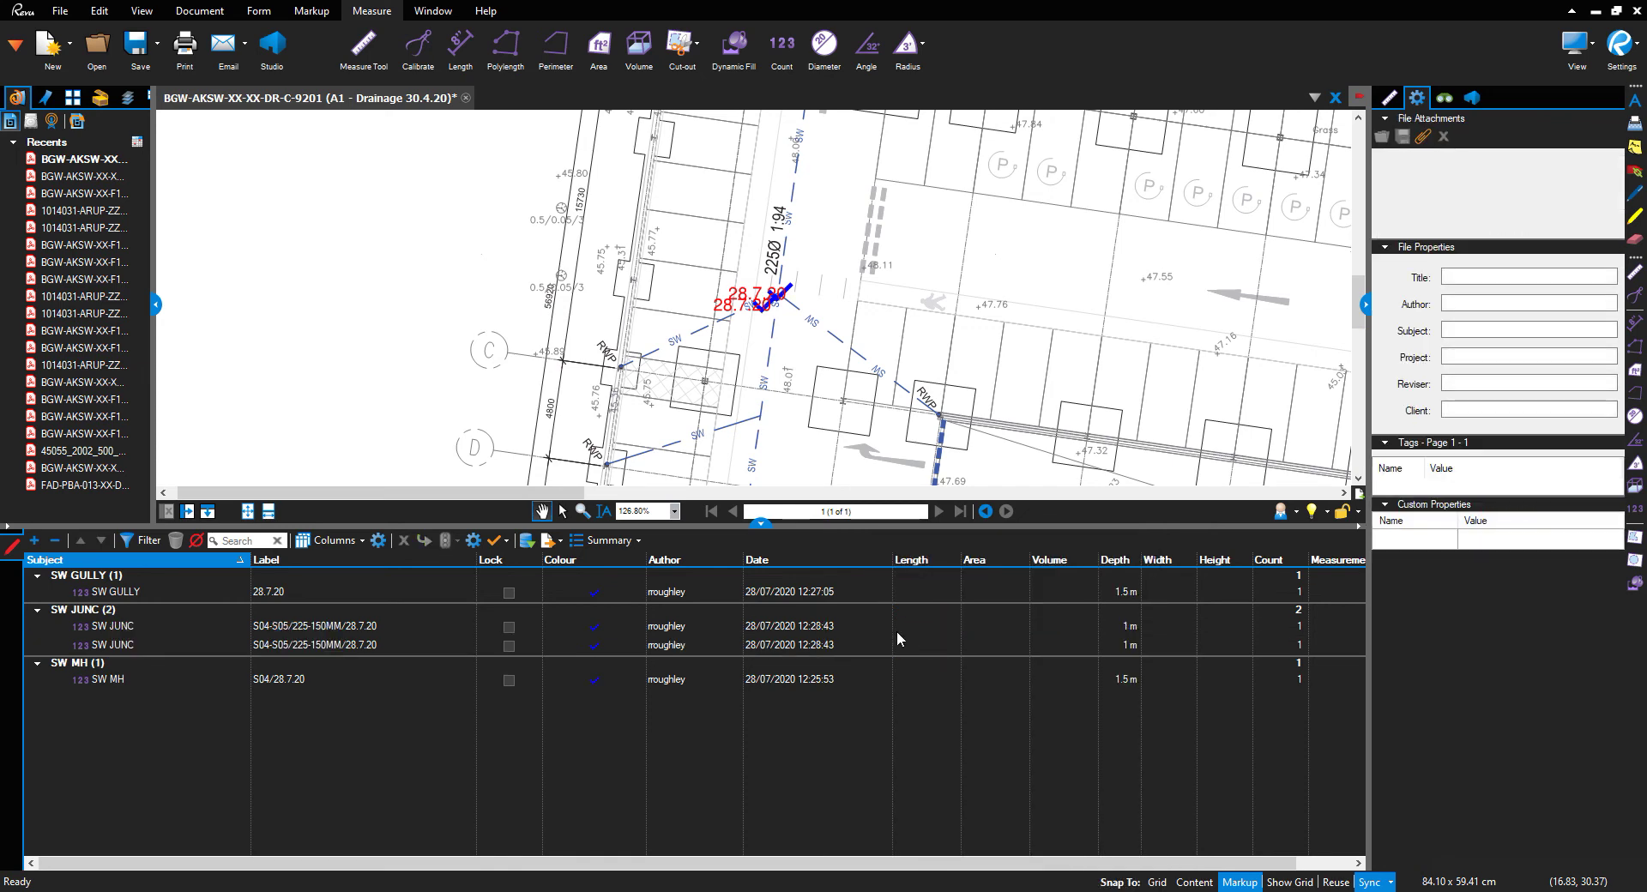
{"action": "left_click", "coordinate": [845, 644]}
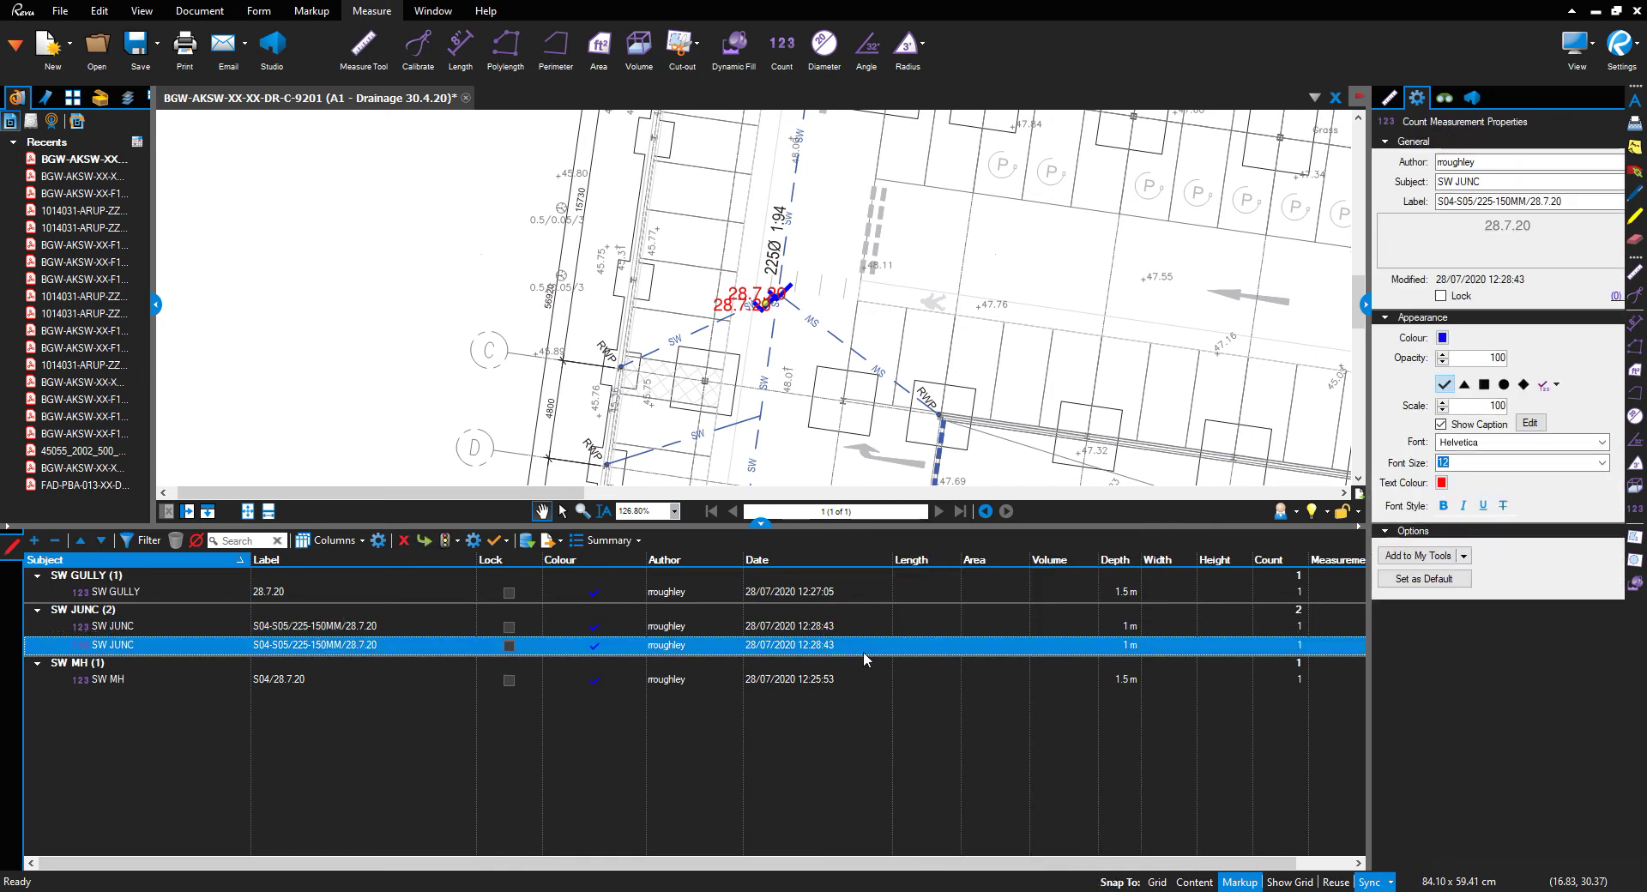
{"action": "left_click", "coordinate": [828, 632]}
{"action": "left_click", "coordinate": [779, 646]}
Shrink the Markups list panel so the drawing gets more room
{"action": "left_click_drag", "start_coordinate": [807, 526], "coordinate": [807, 630]}
{"action": "scroll", "coordinate": [824, 533], "scroll_direction": "up", "scroll_amount": 2}
{"action": "scroll", "coordinate": [825, 446], "scroll_direction": "down", "scroll_amount": 1}
{"action": "scroll", "coordinate": [854, 446], "scroll_direction": "down", "scroll_amount": 1}
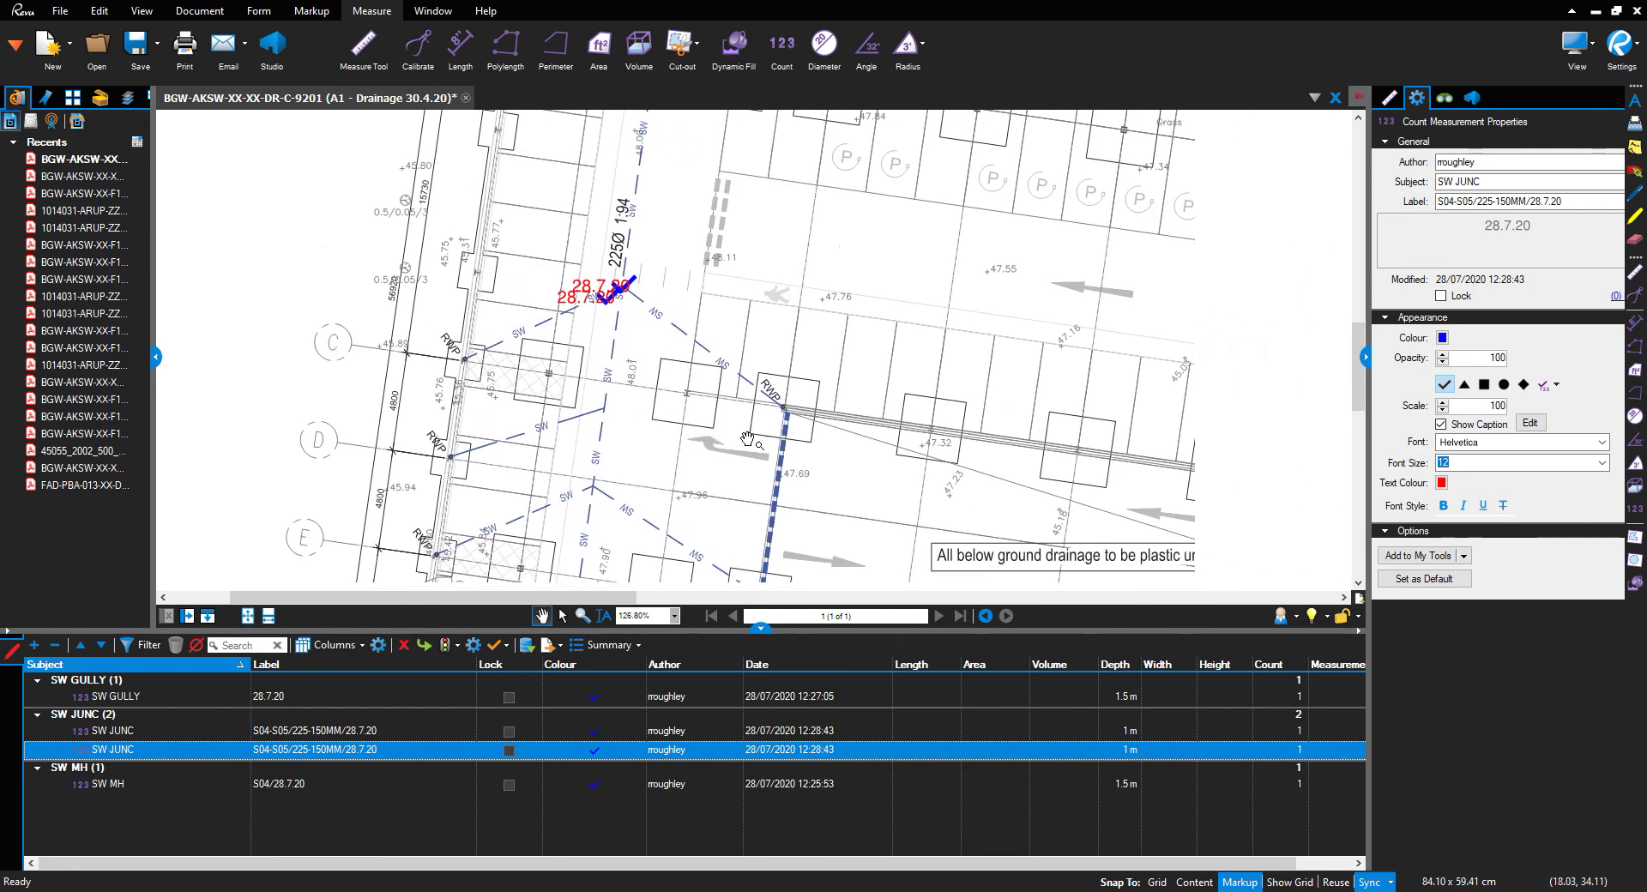